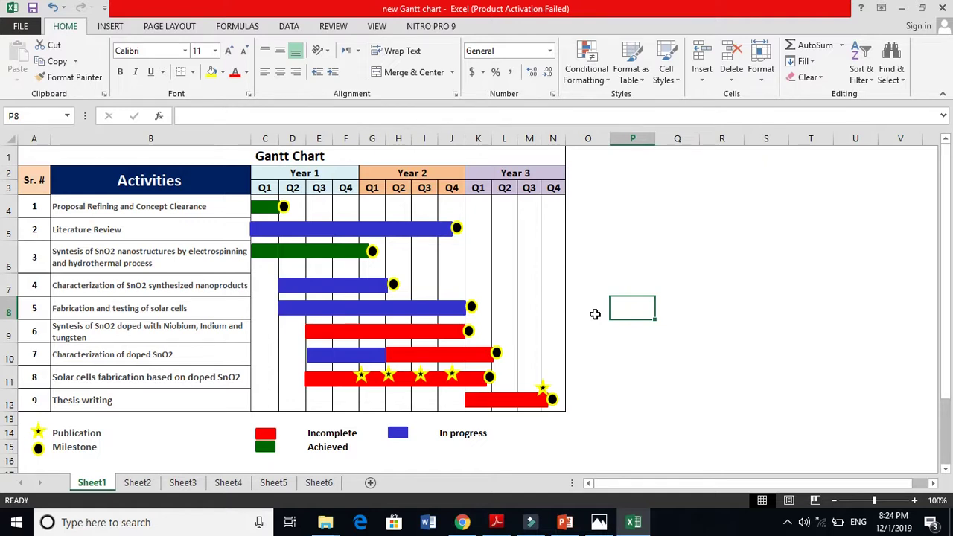
Step: Review the merged Gantt Chart title and the Year 1, Year 2 and Year 3 headers
click(306, 157)
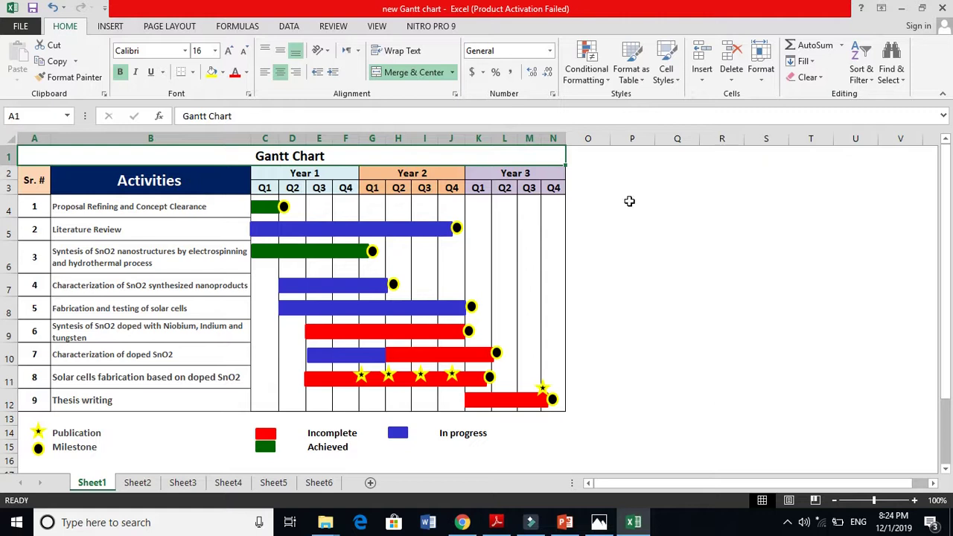
click(314, 174)
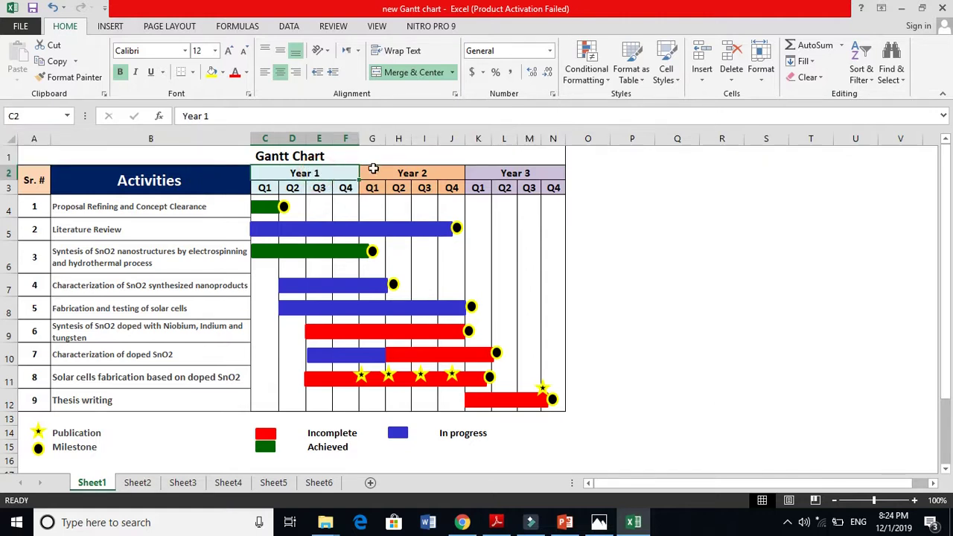
click(406, 172)
click(514, 173)
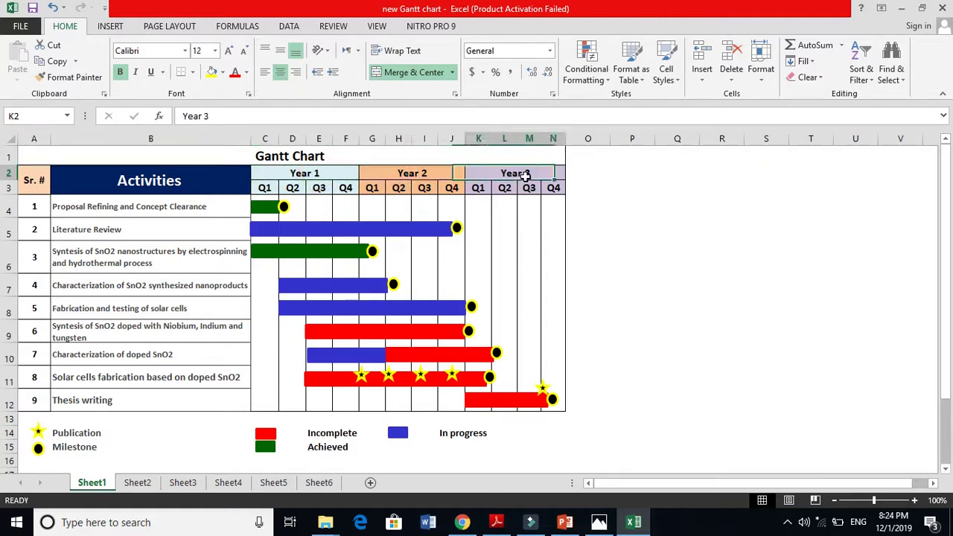
click(281, 178)
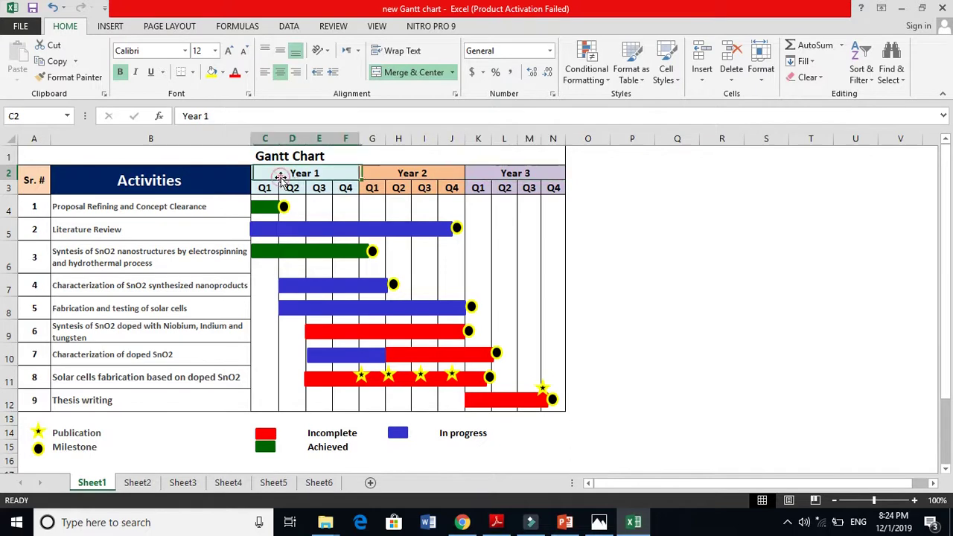
click(376, 172)
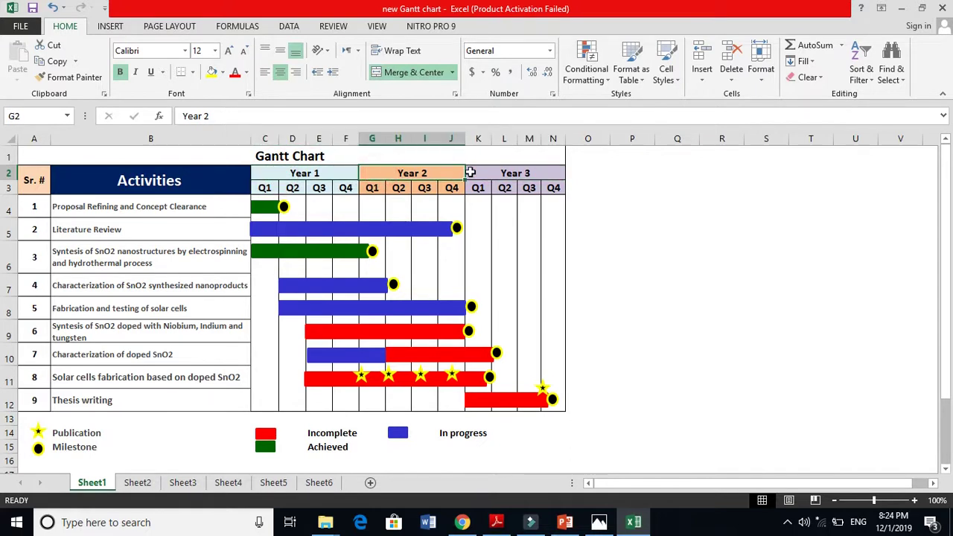
click(513, 170)
click(372, 175)
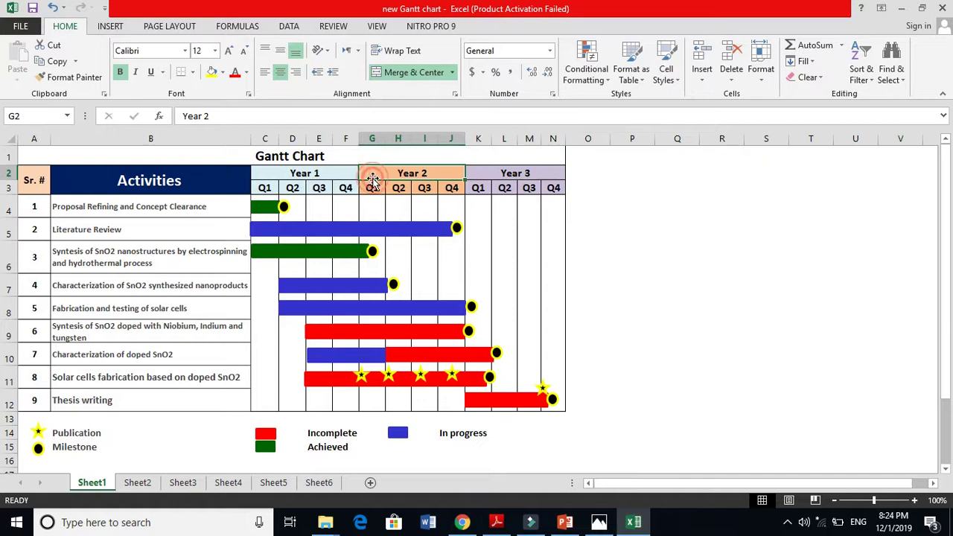
click(325, 172)
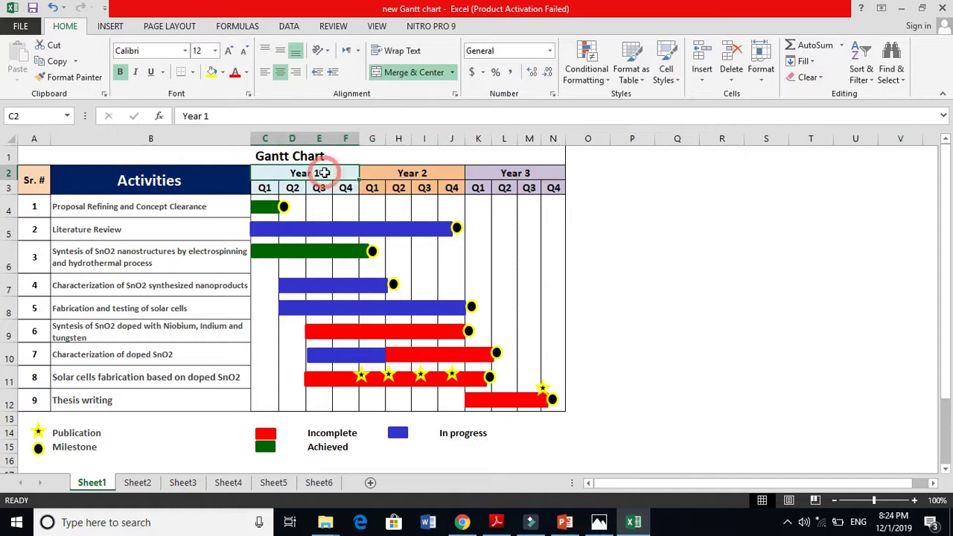
Step: Check the Year 1 span and its Q1–Q4 quarter columns against Years 2 and 3
click(272, 174)
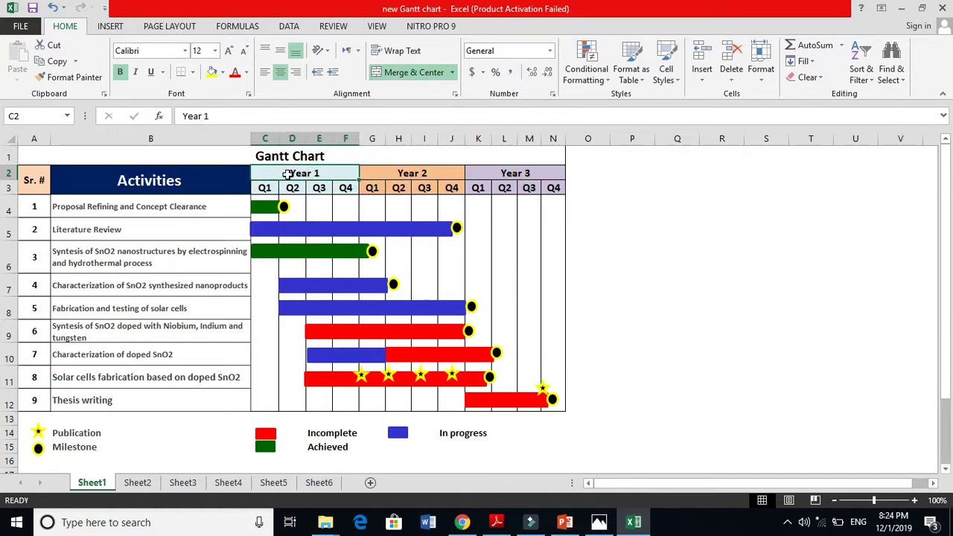
click(287, 174)
click(273, 188)
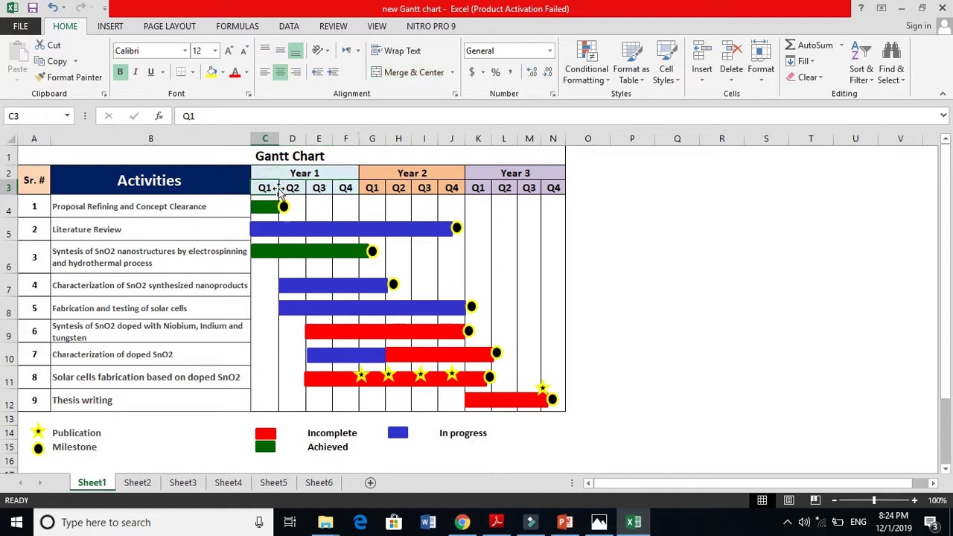
click(292, 188)
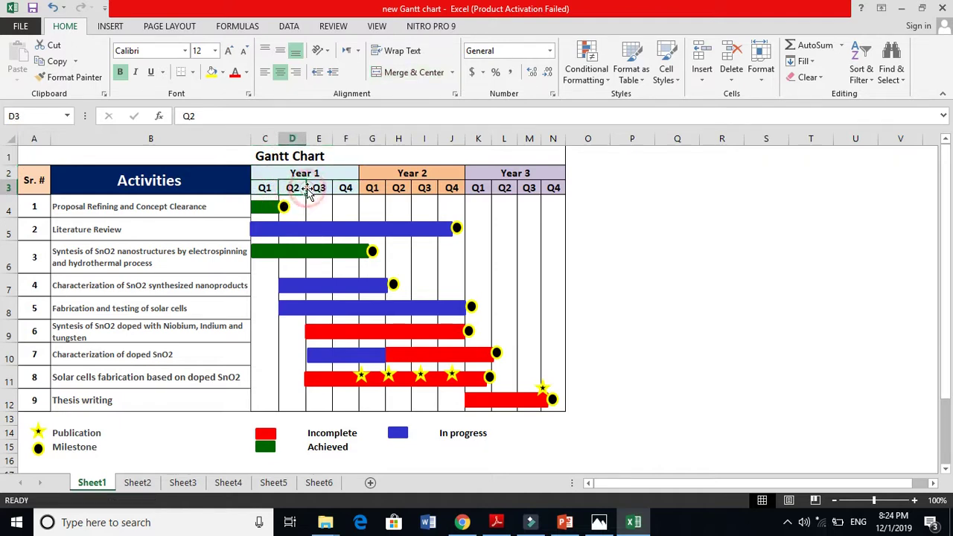
click(345, 188)
click(442, 172)
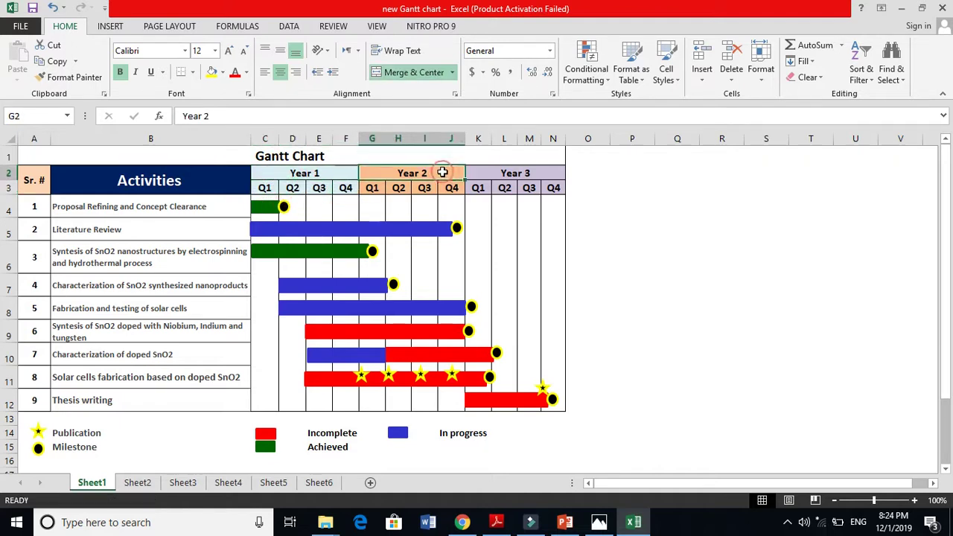
click(480, 173)
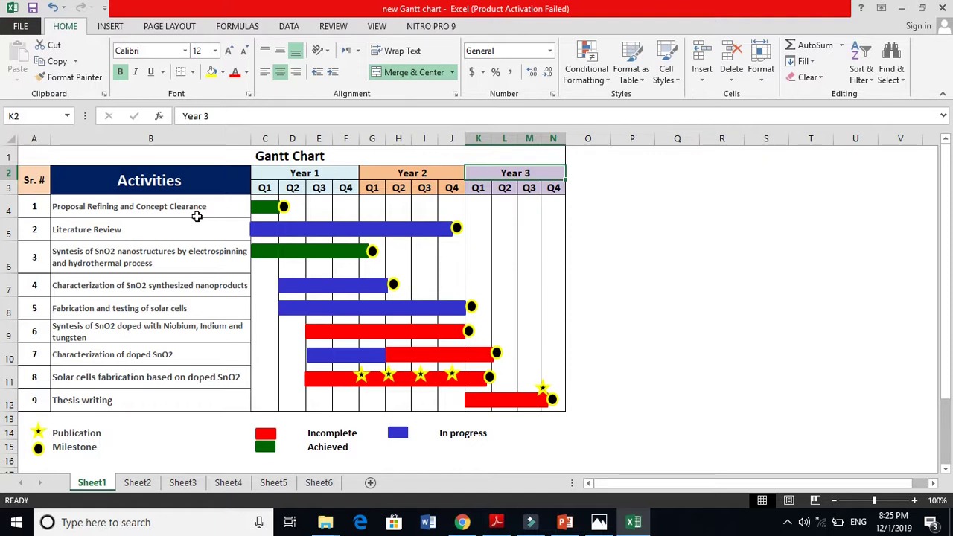
Step: Compare the activity names with the green and blue bars in rows 4–6
click(146, 232)
click(126, 209)
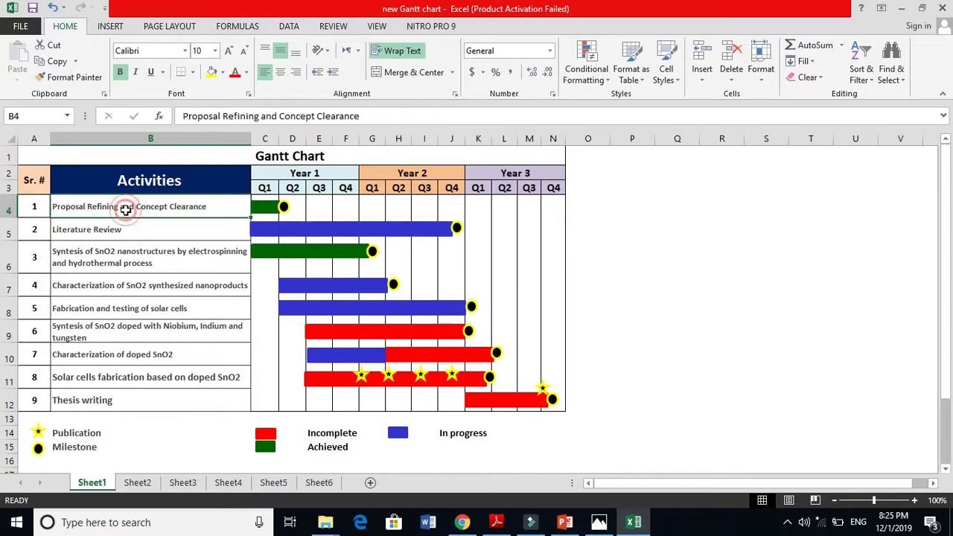
click(127, 224)
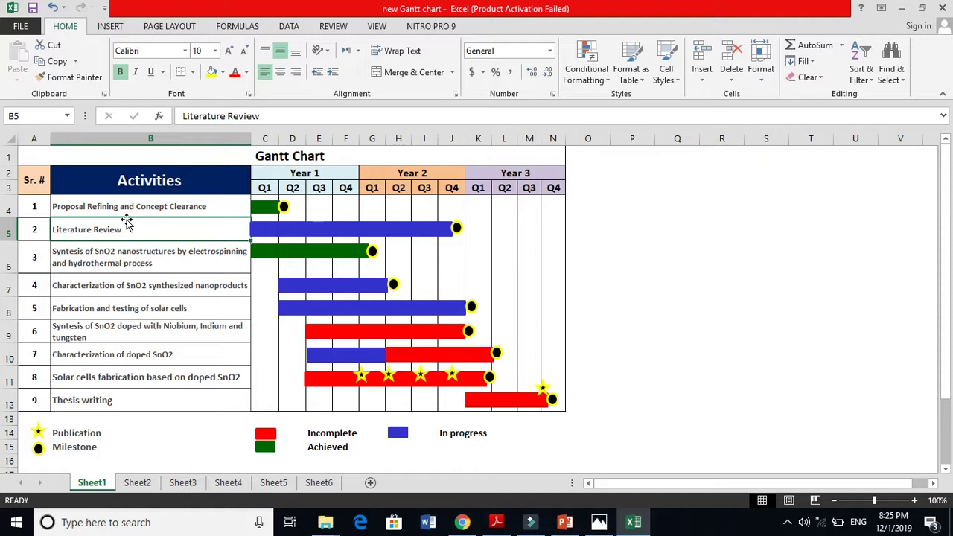
click(137, 227)
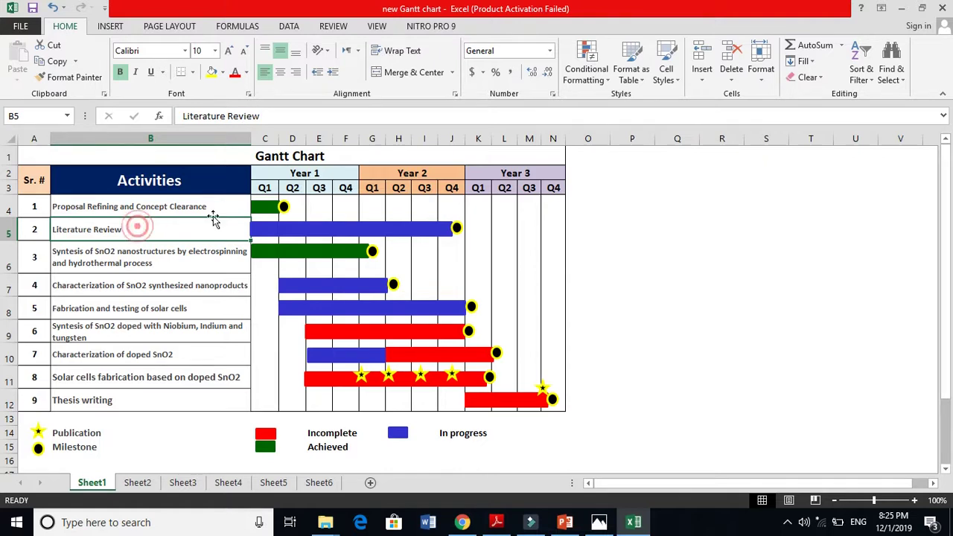
click(278, 230)
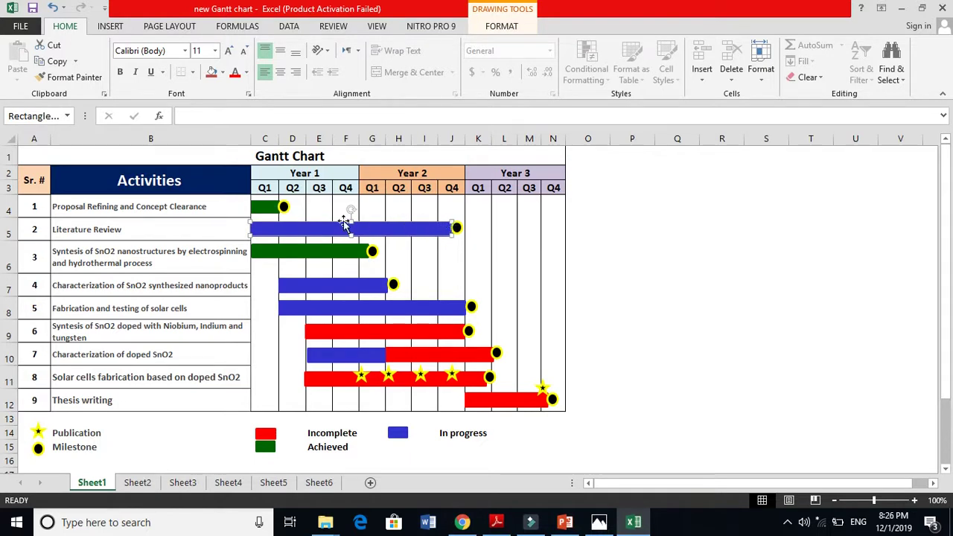
click(261, 208)
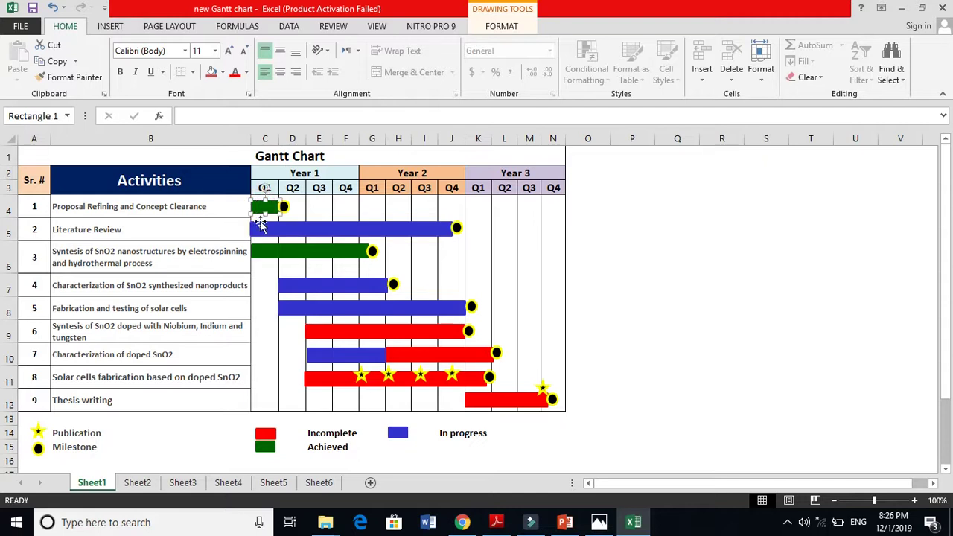
click(260, 224)
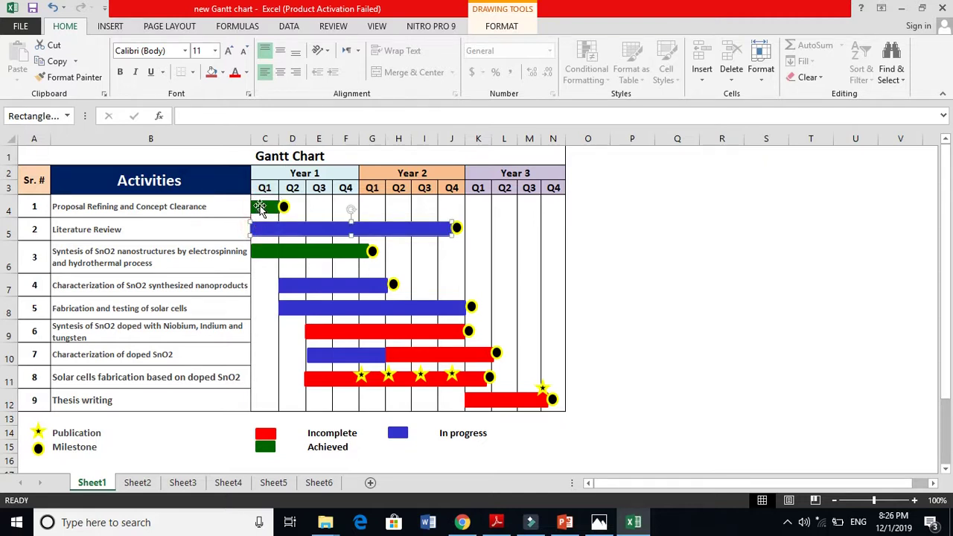
click(259, 208)
click(261, 227)
click(254, 250)
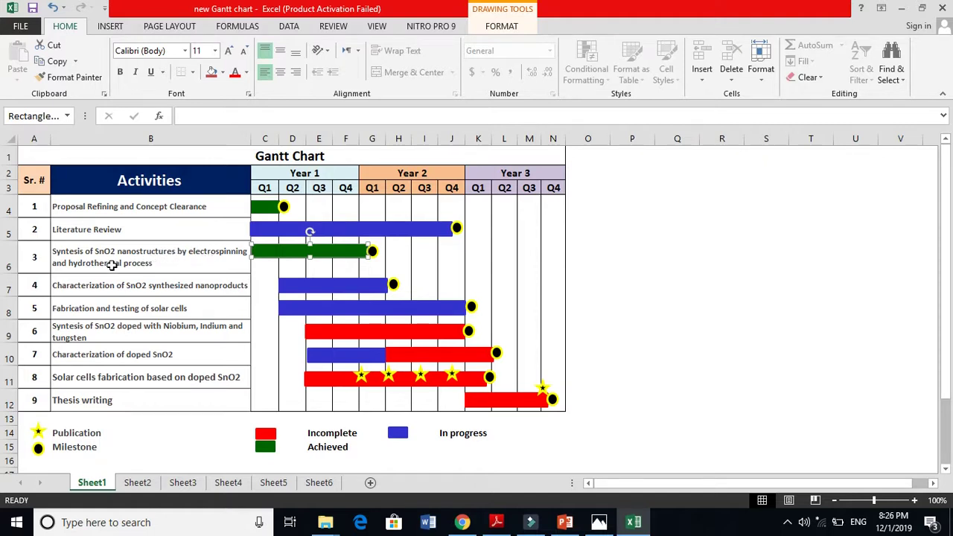
Step: Shift the green row-6 bar so it starts at Q2 of Year 1
click(287, 252)
drag(287, 252, 316, 249)
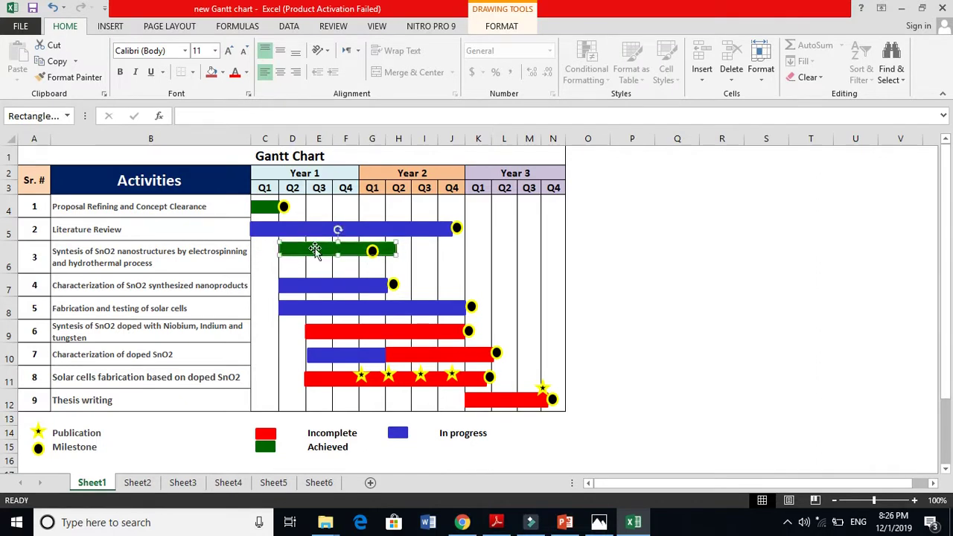
click(262, 249)
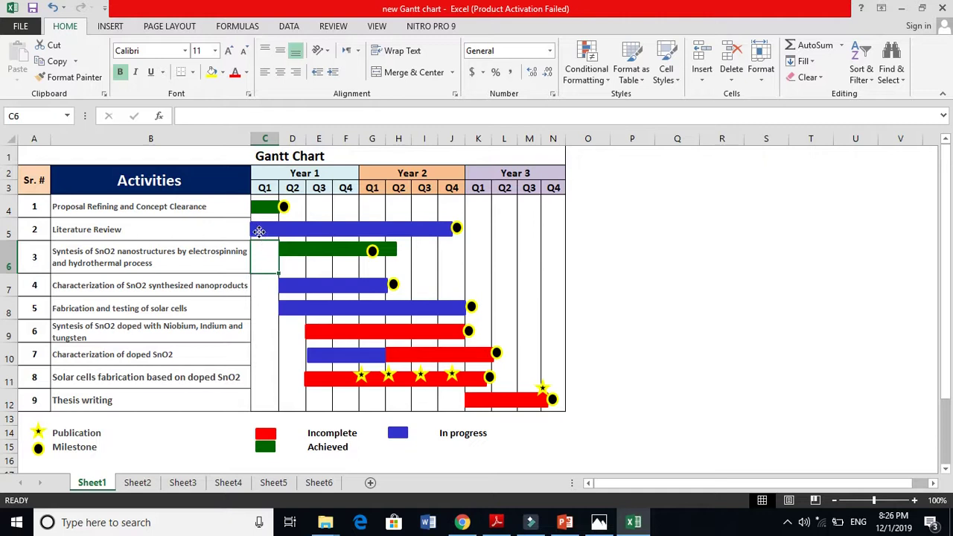
click(258, 231)
click(259, 252)
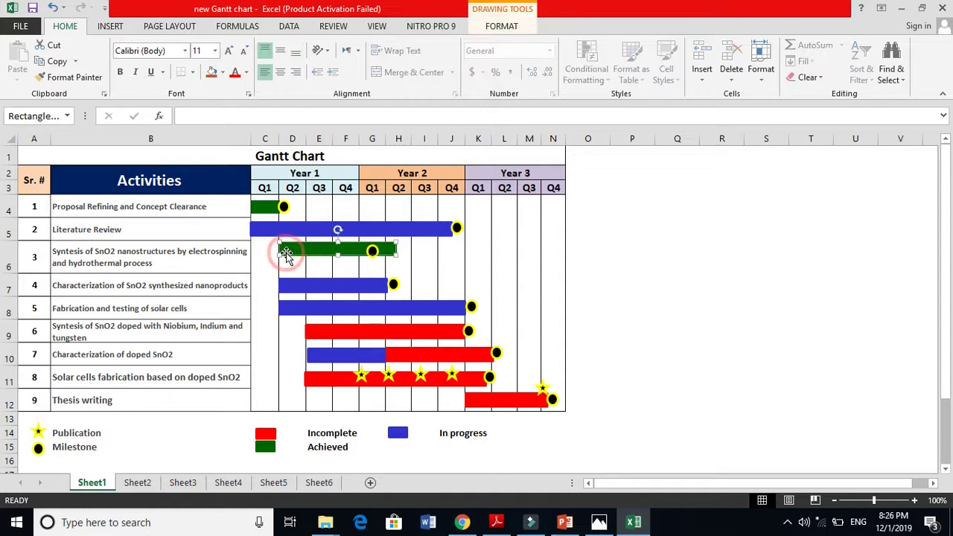
Step: Move the row-6 milestone circle to the green bar's right end, fine-tuning with arrow nudges
click(371, 251)
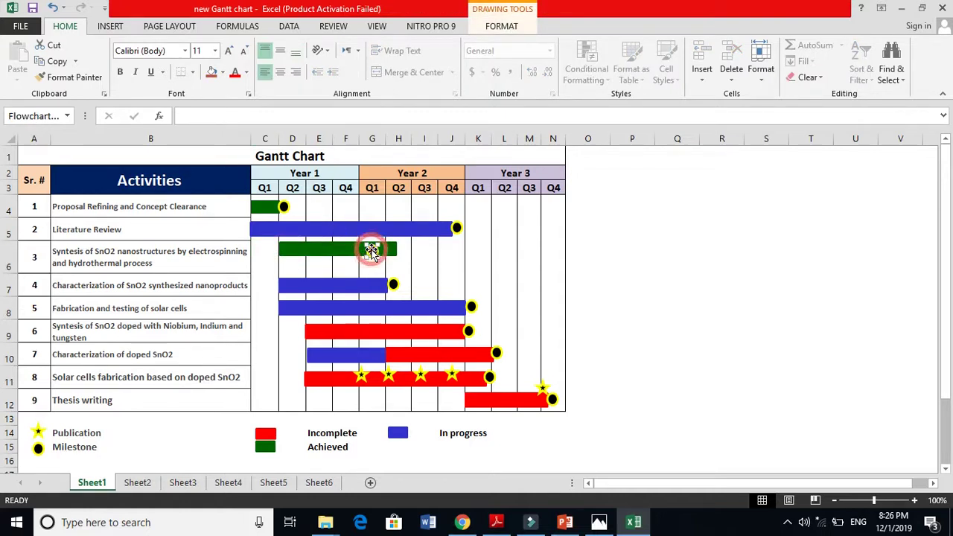
drag(371, 251, 374, 252)
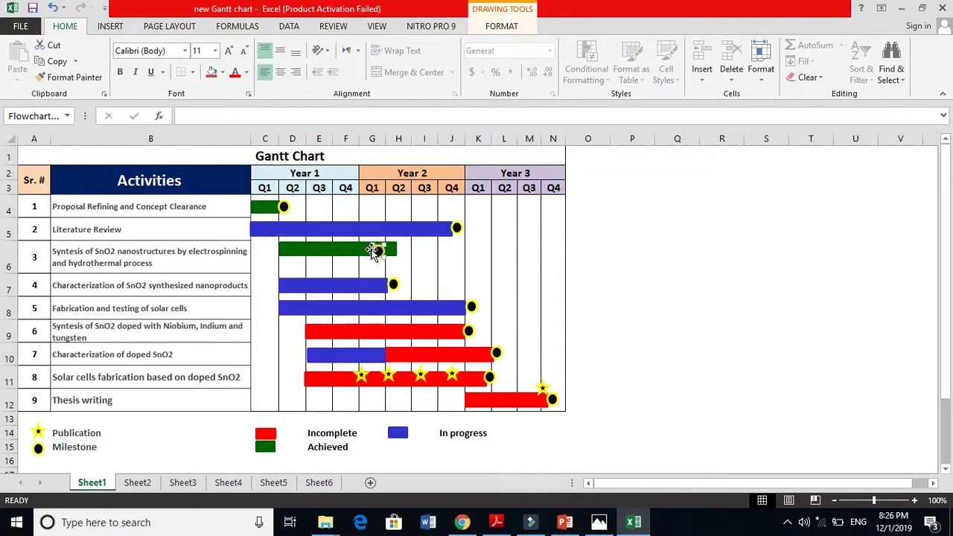
key(Right)
key(Right)
key(Right)
key(Right)
key(Right)
key(Right)
key(Right)
key(Right)
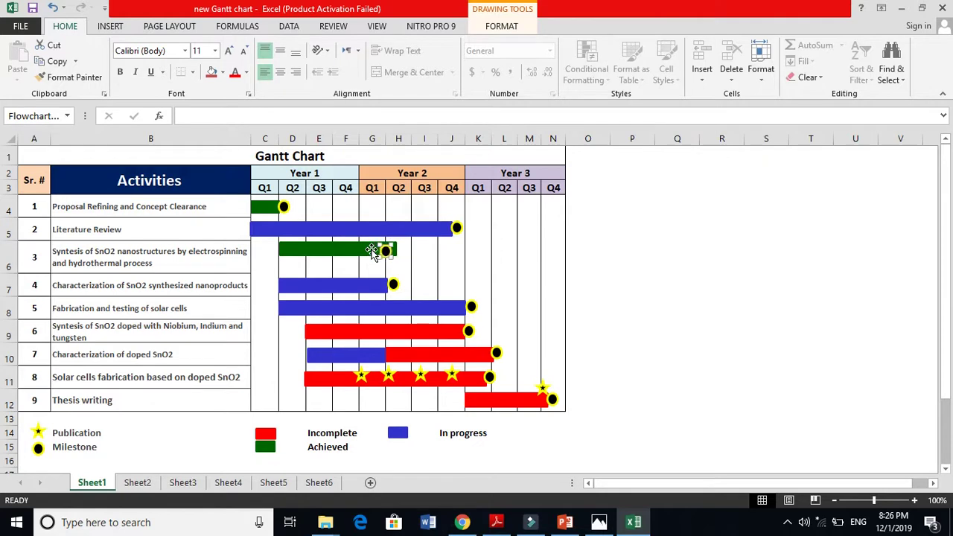
key(Right)
key(Right)
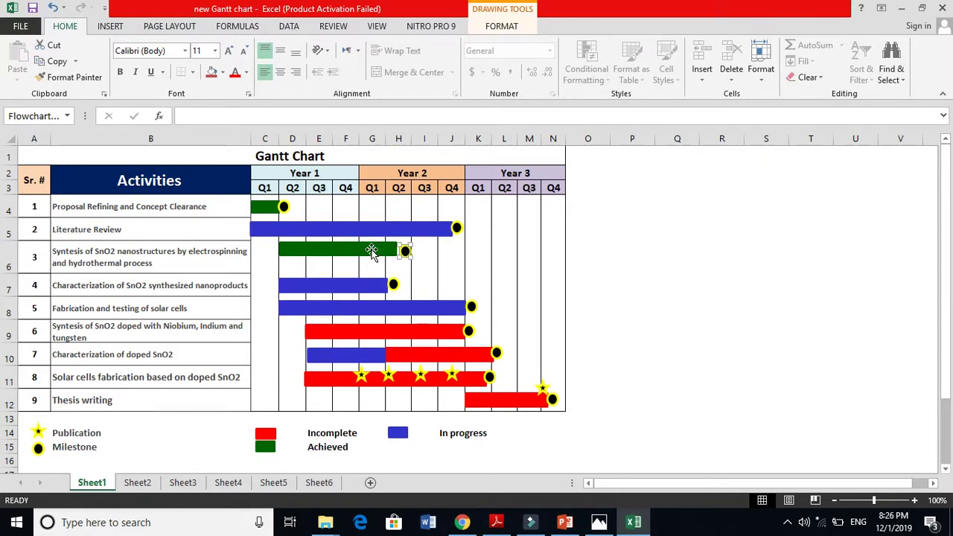
key(Left)
key(Left)
key(Left)
key(Left)
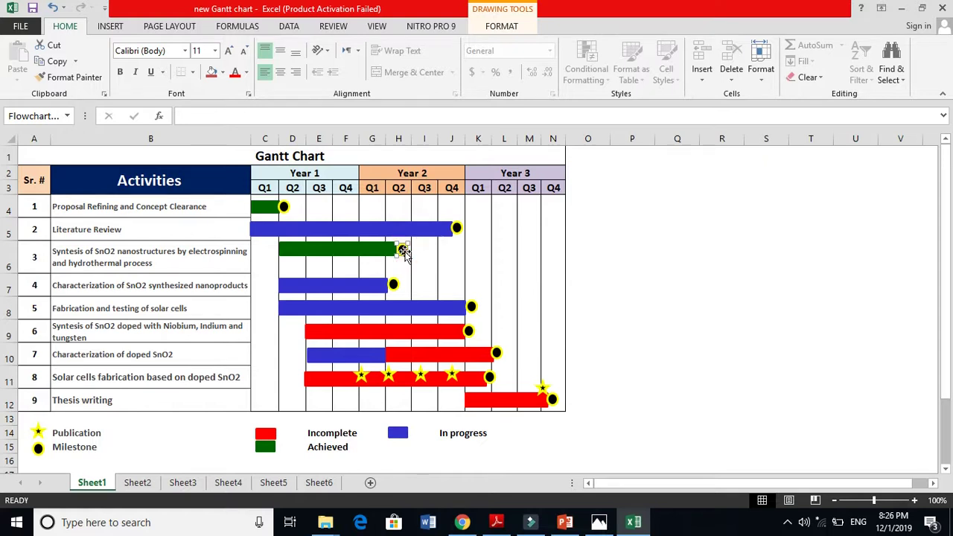
click(363, 251)
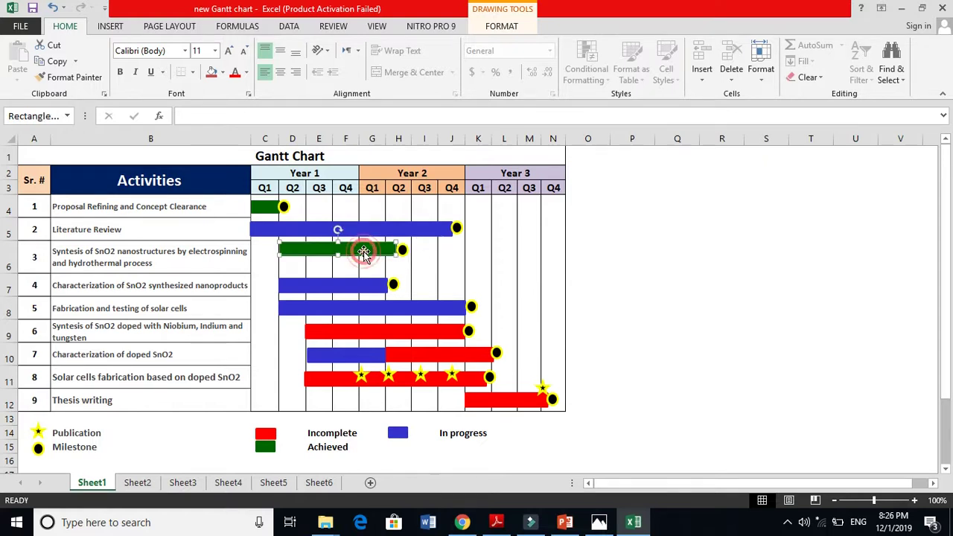
click(61, 448)
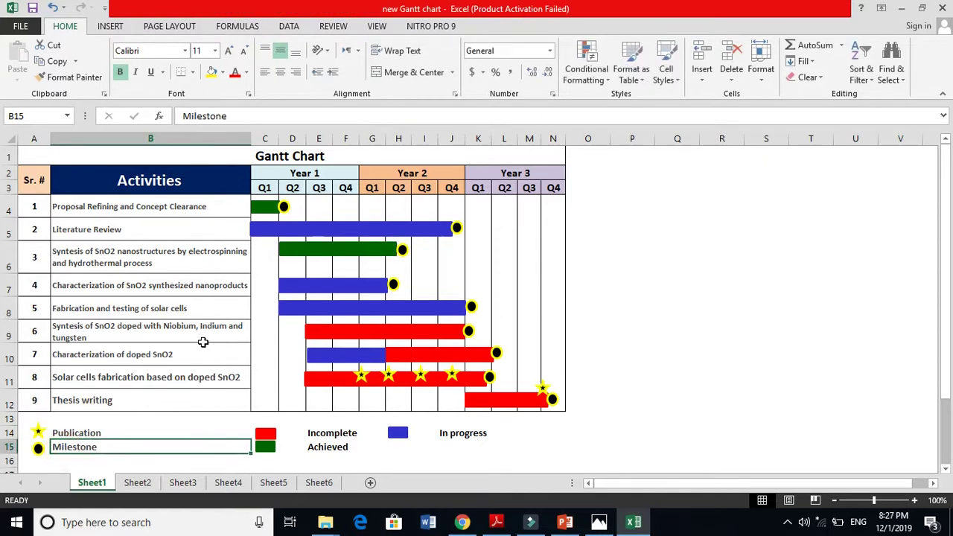
click(401, 250)
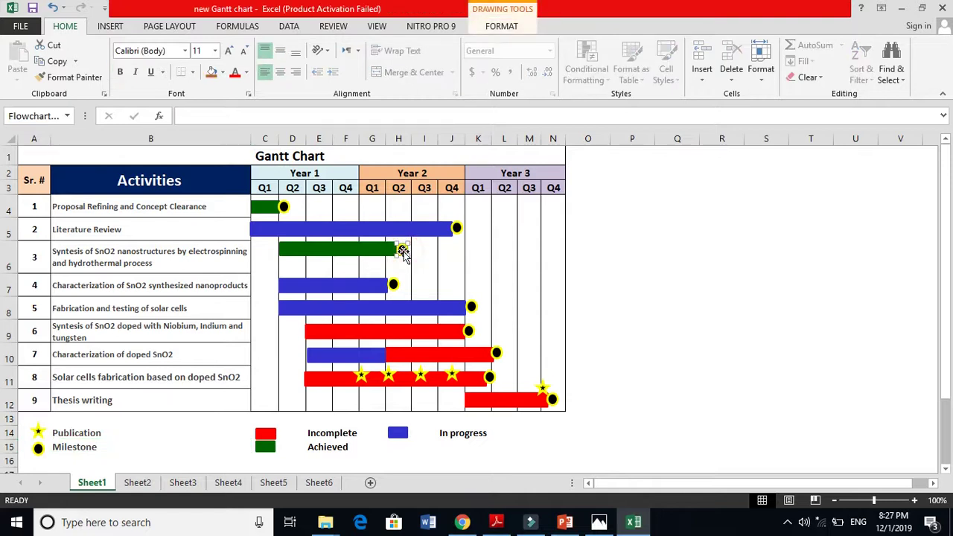
click(285, 208)
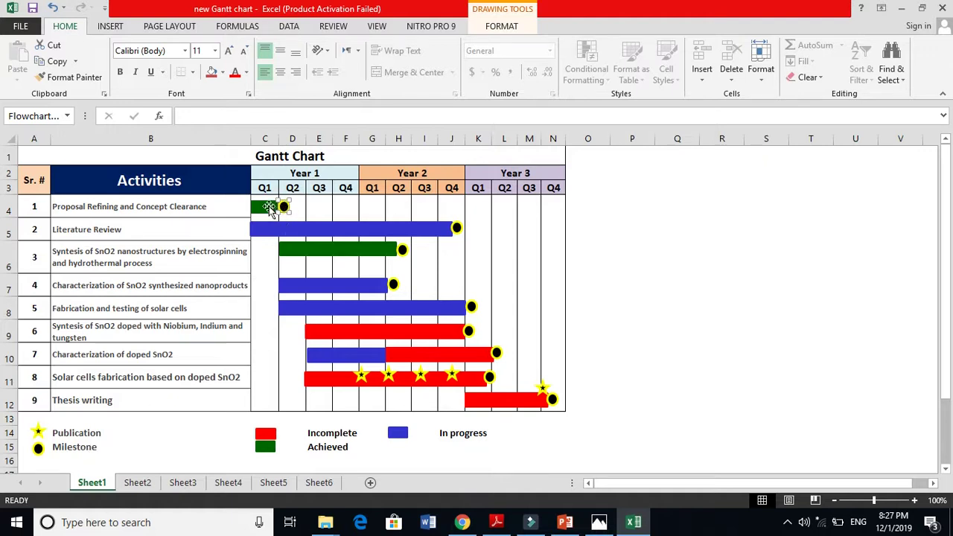
click(214, 201)
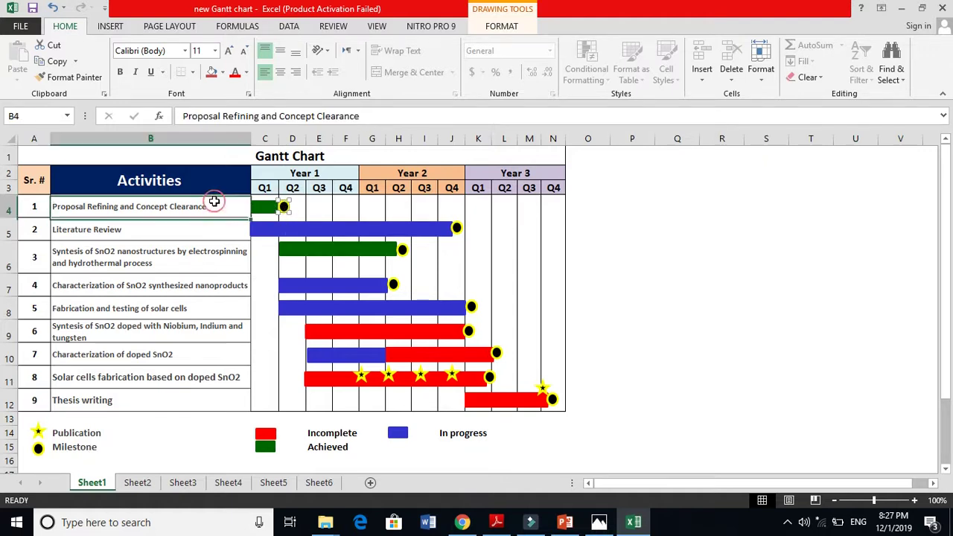
click(281, 207)
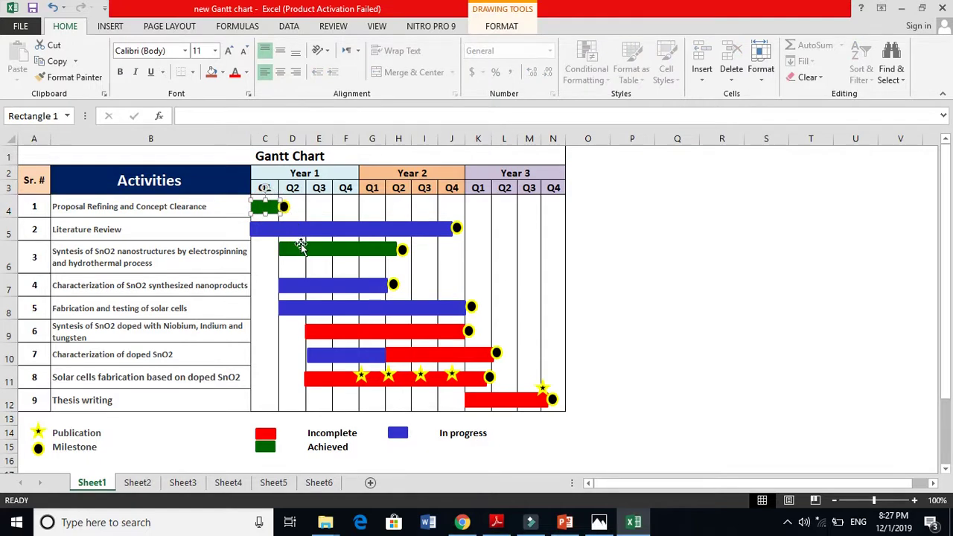
click(160, 260)
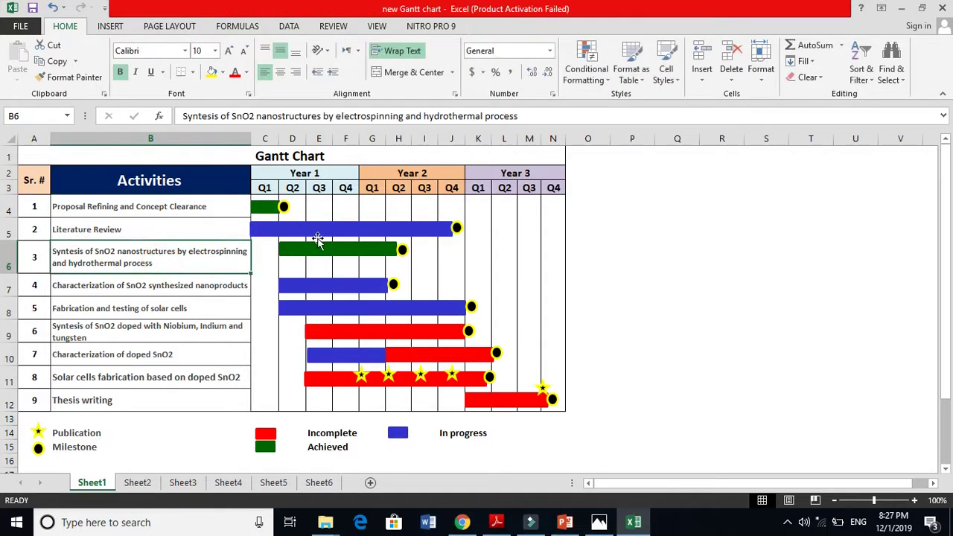
click(319, 245)
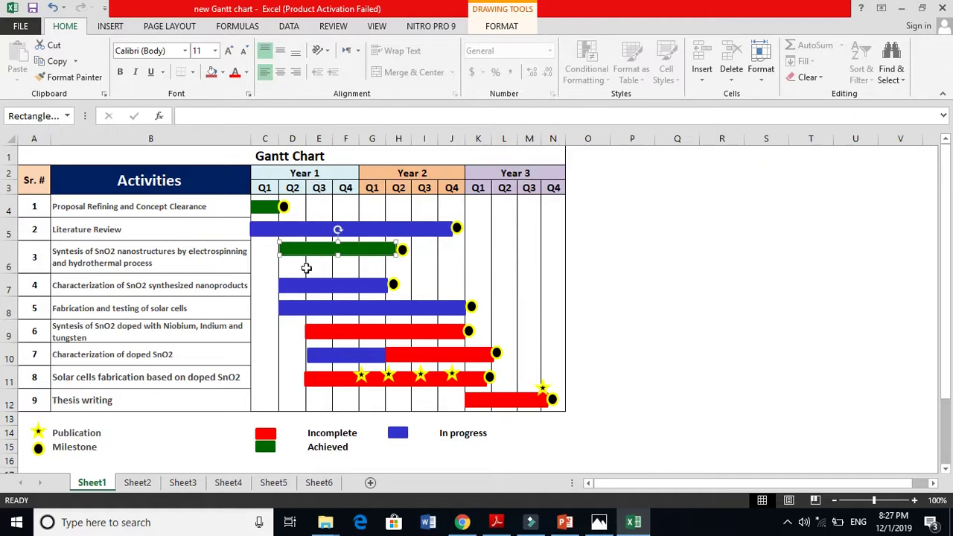
click(183, 286)
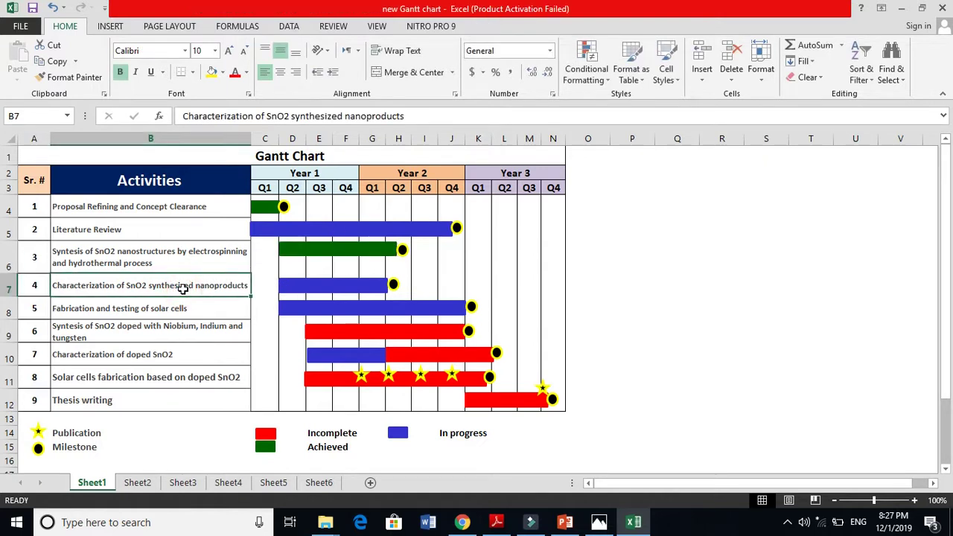
click(155, 264)
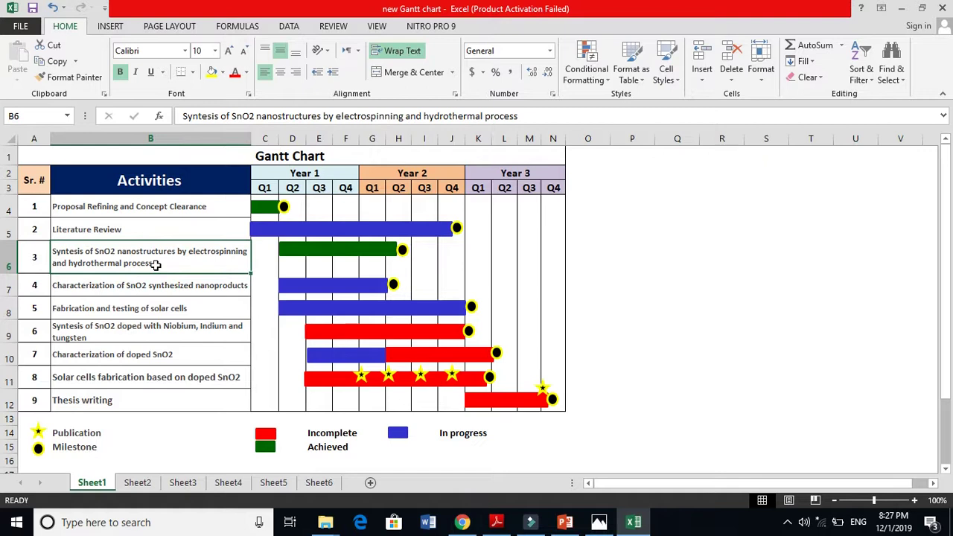
click(154, 286)
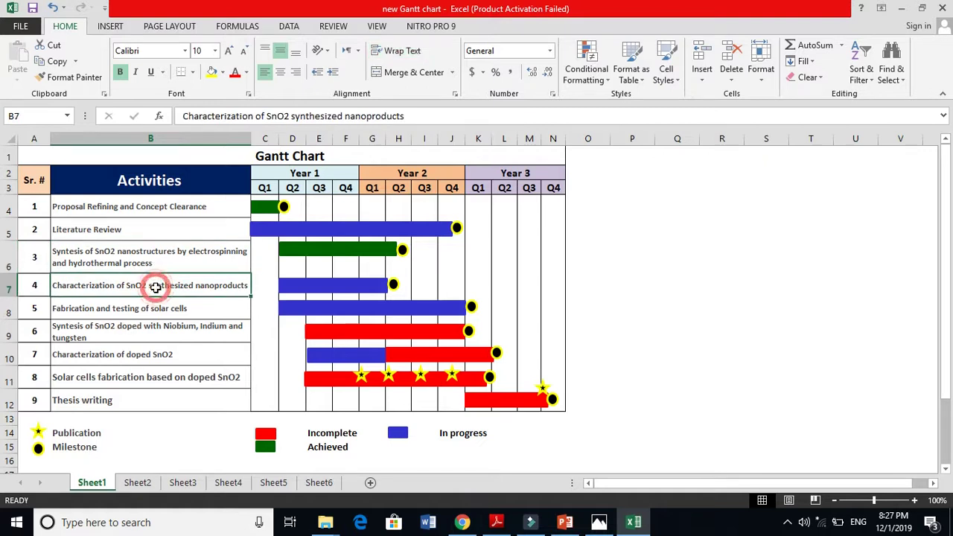
click(300, 283)
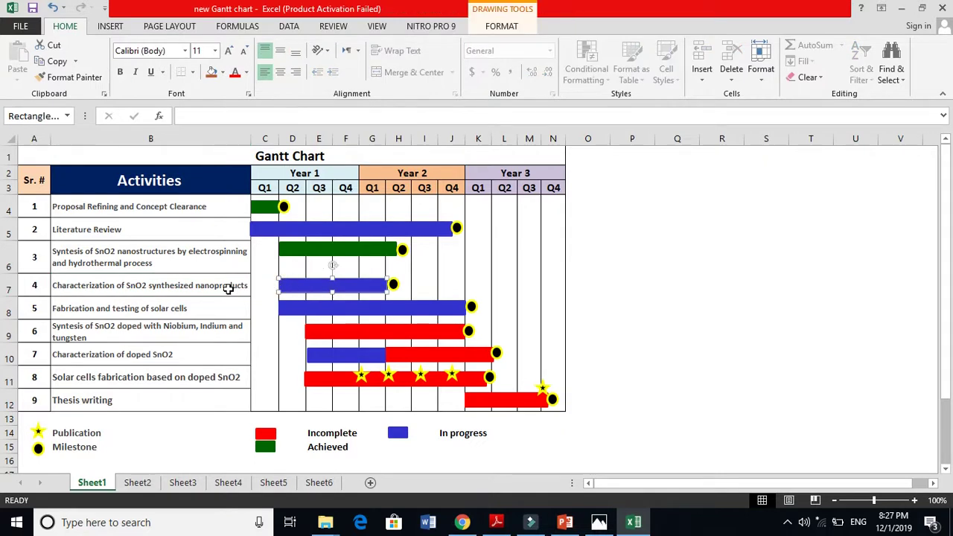
click(216, 260)
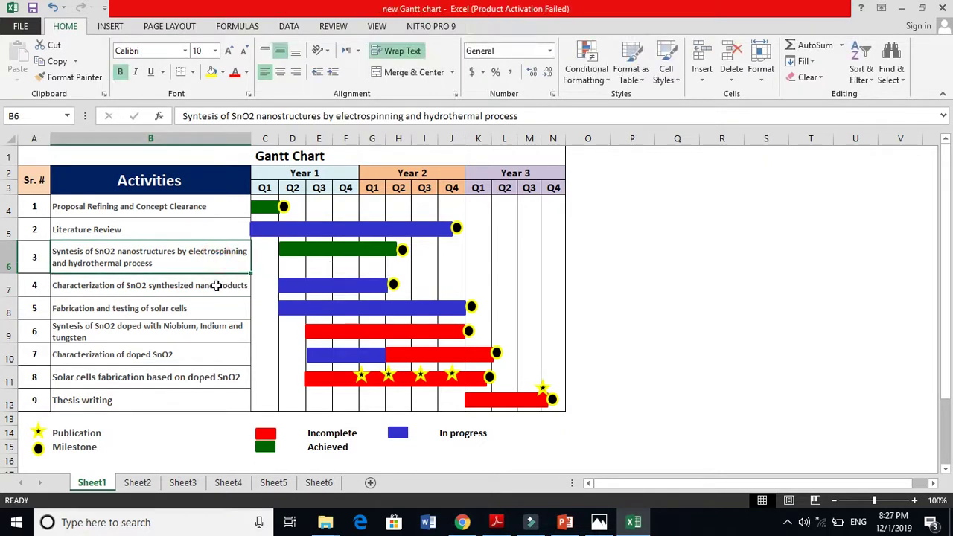
click(216, 285)
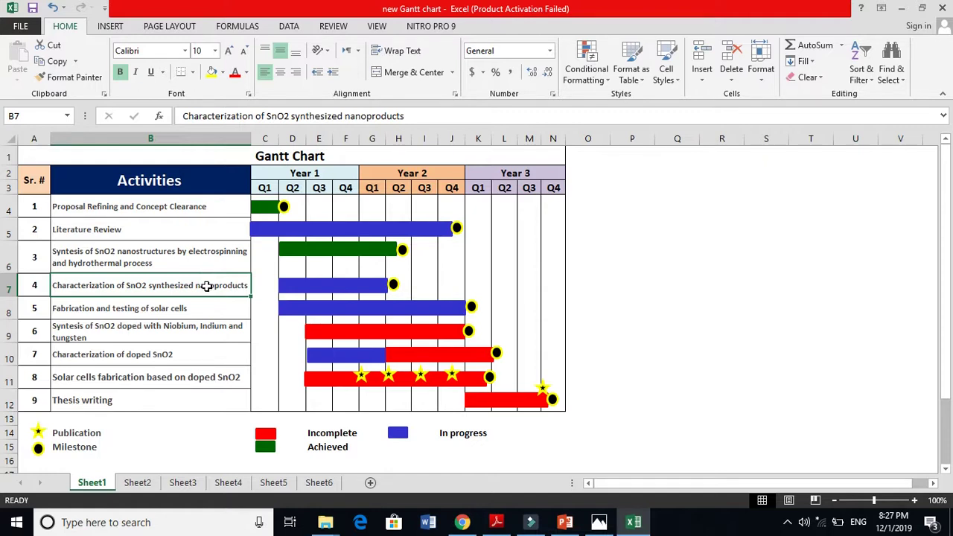
click(166, 308)
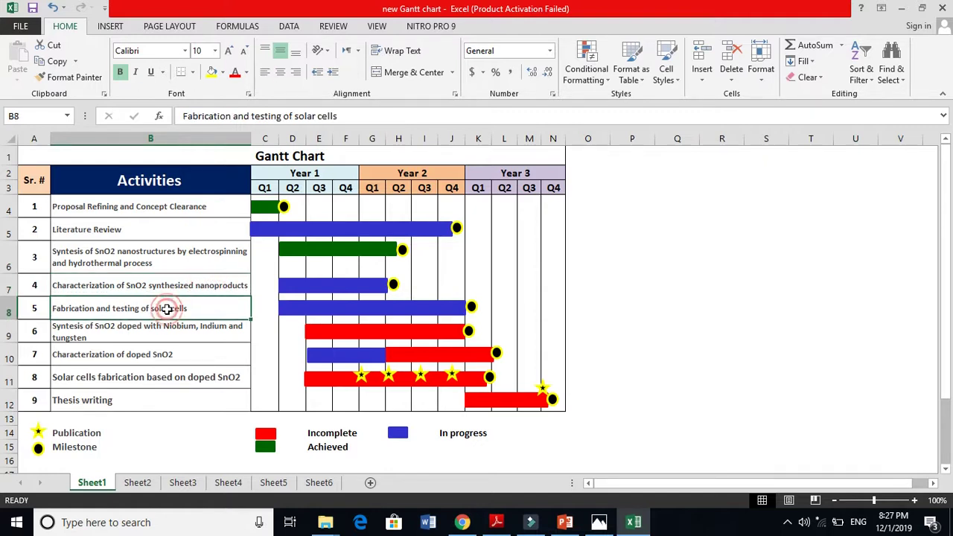
click(297, 306)
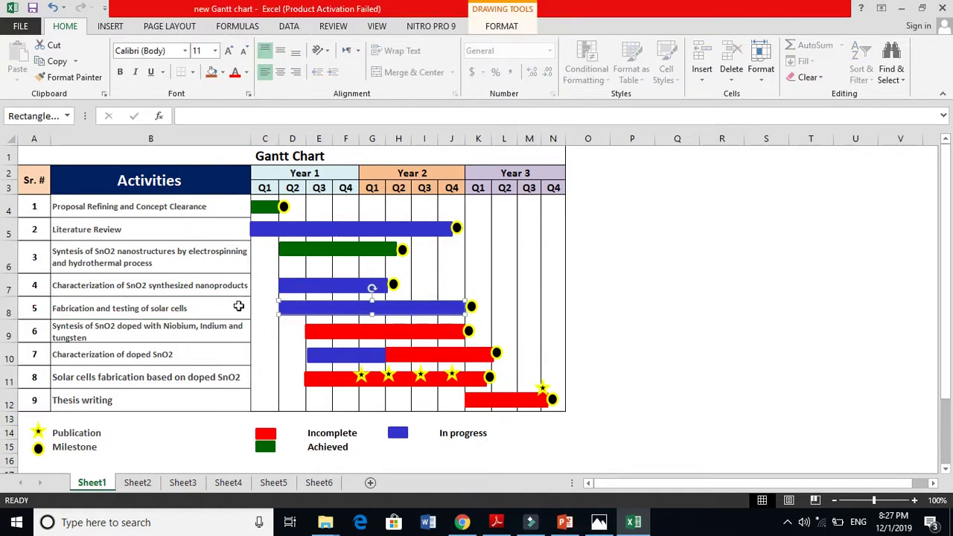
click(199, 308)
click(307, 312)
click(425, 305)
click(152, 330)
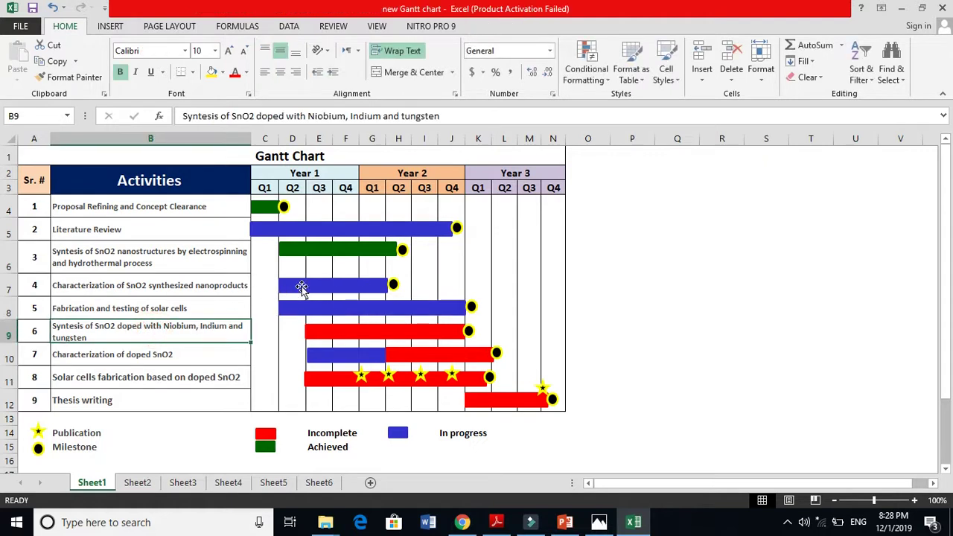
click(301, 289)
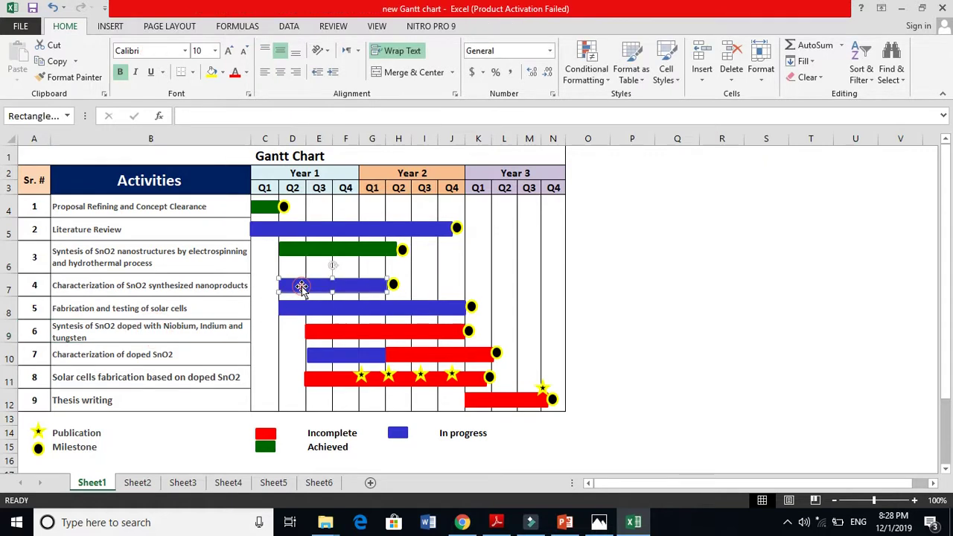
click(204, 329)
click(153, 327)
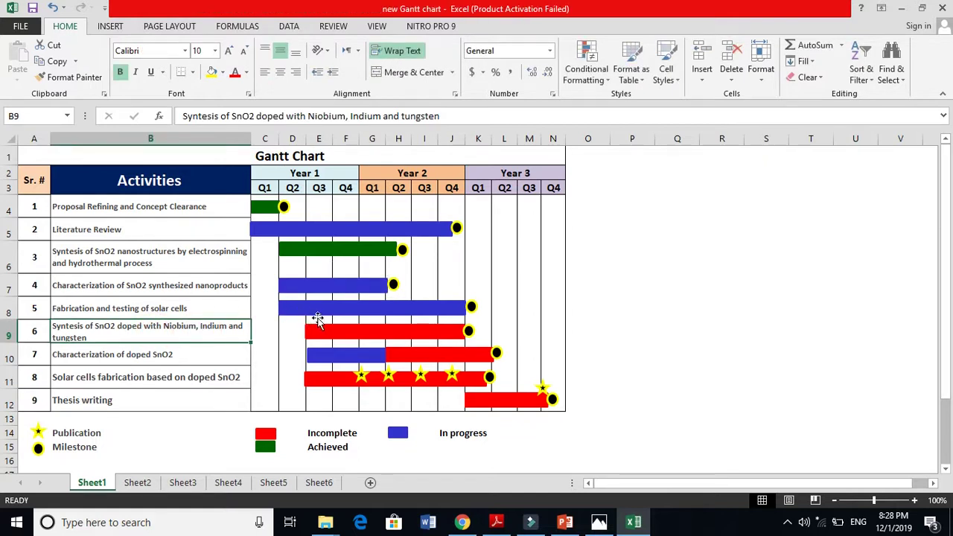
click(318, 330)
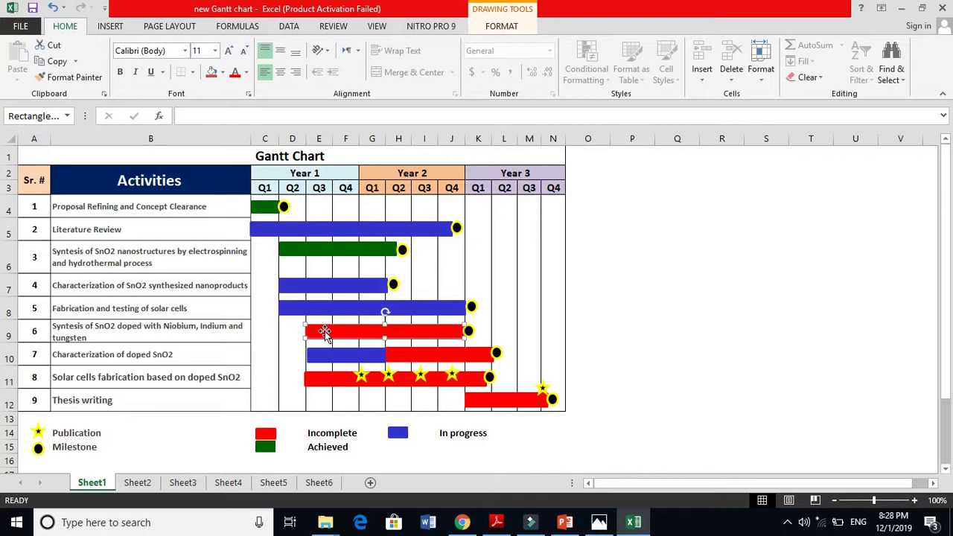
click(297, 283)
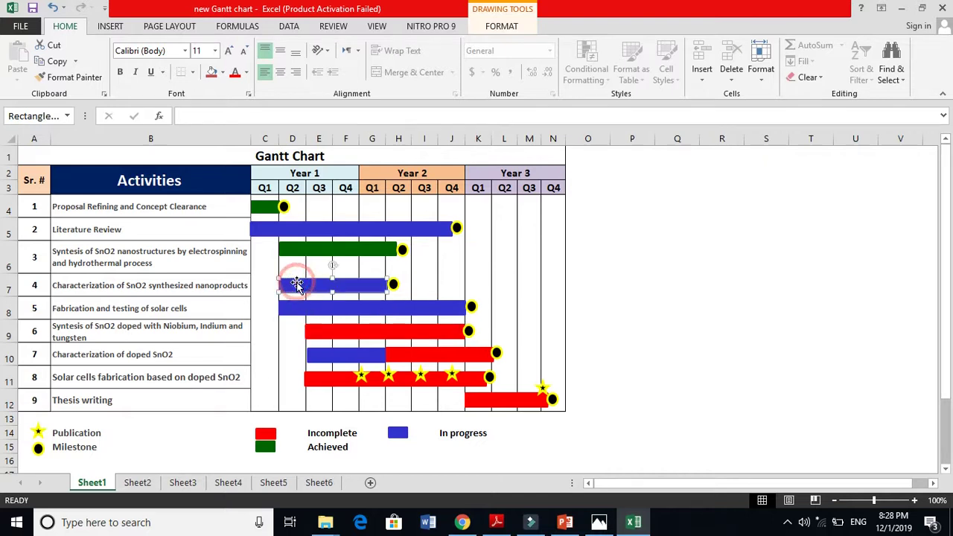
click(315, 330)
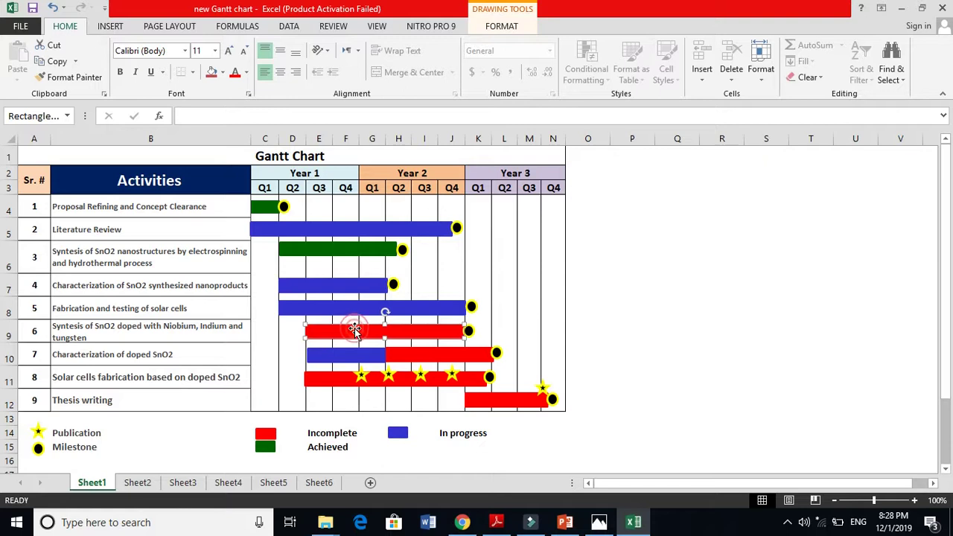
click(159, 349)
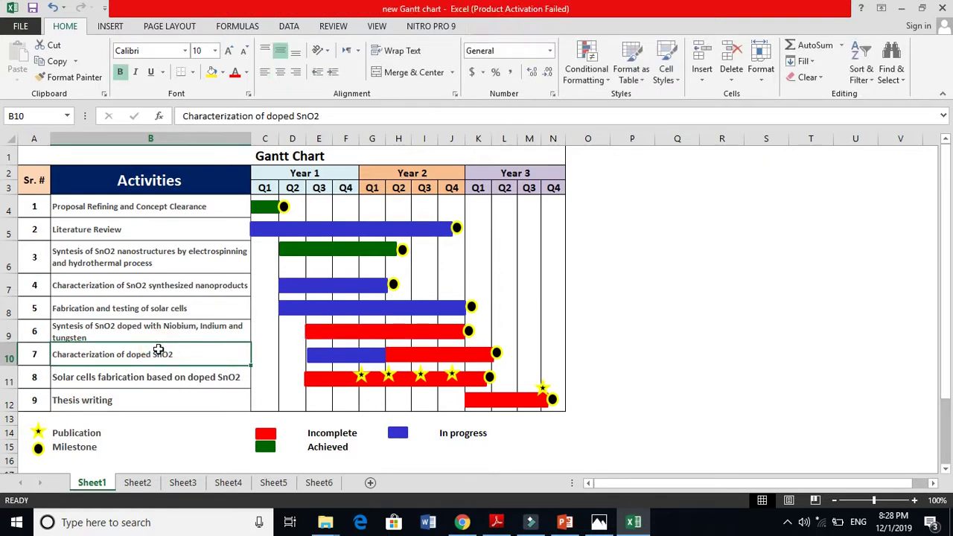
Step: Check and adjust the publication stars along the red Solar cells fabrication bar
click(169, 376)
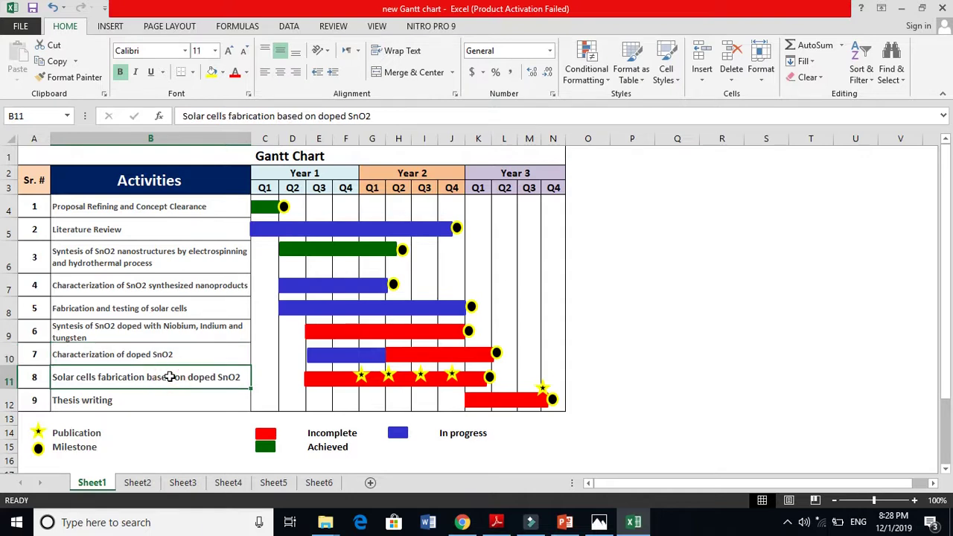
click(317, 382)
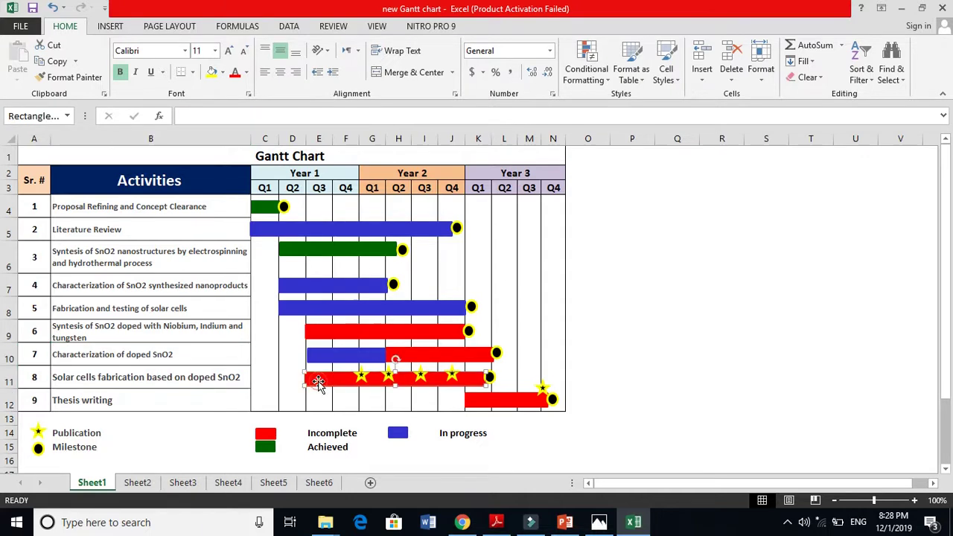
click(360, 378)
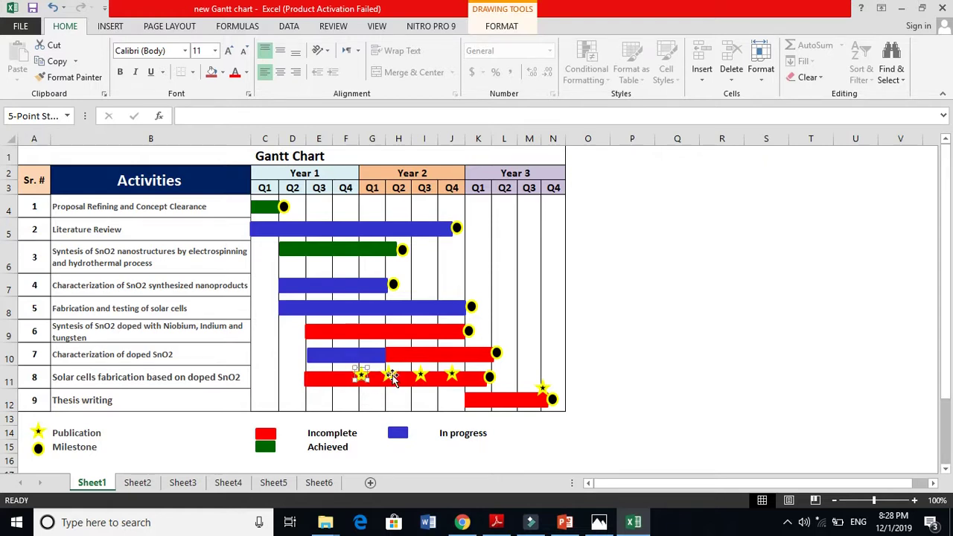
click(390, 374)
click(420, 375)
drag(452, 376, 452, 375)
click(98, 433)
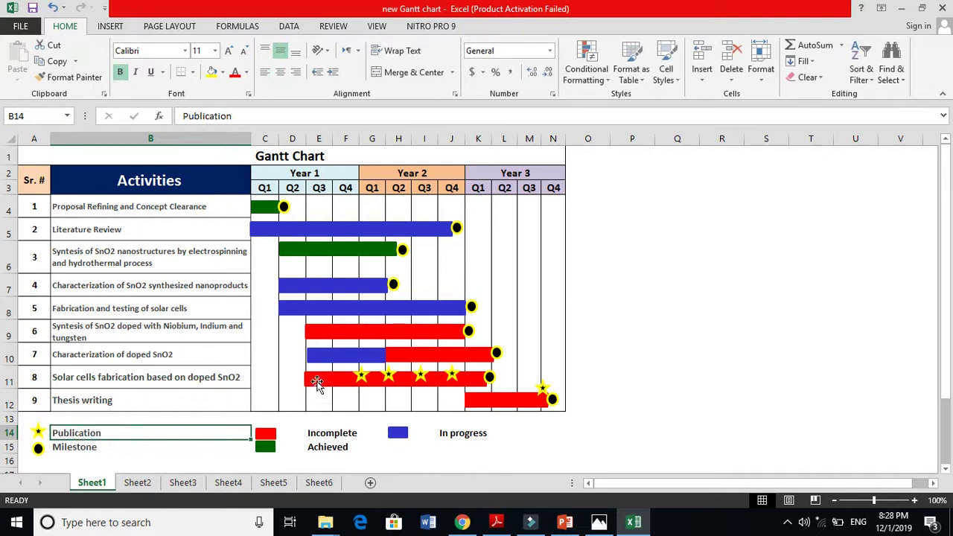
Step: Nudge the Thesis writing publication star down onto the red bar and slightly right
click(93, 400)
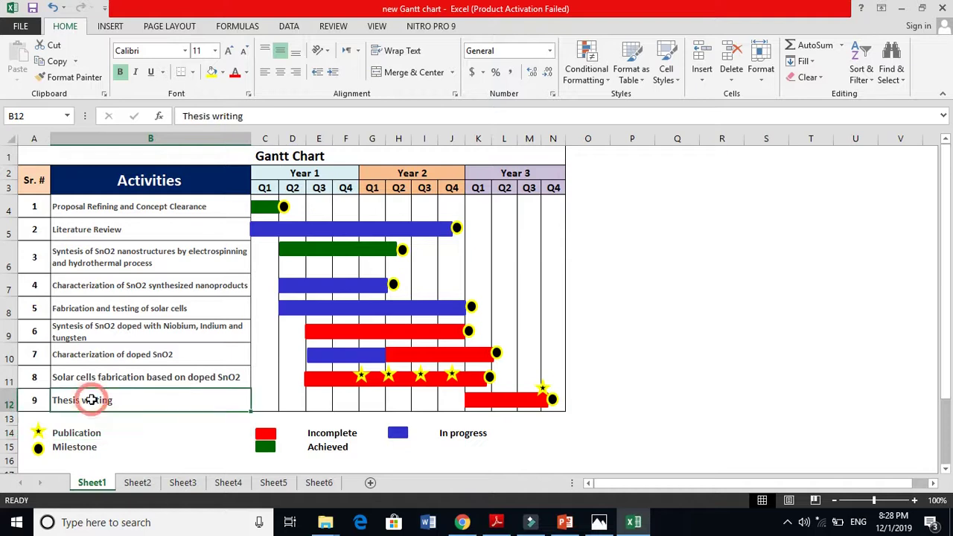
click(485, 399)
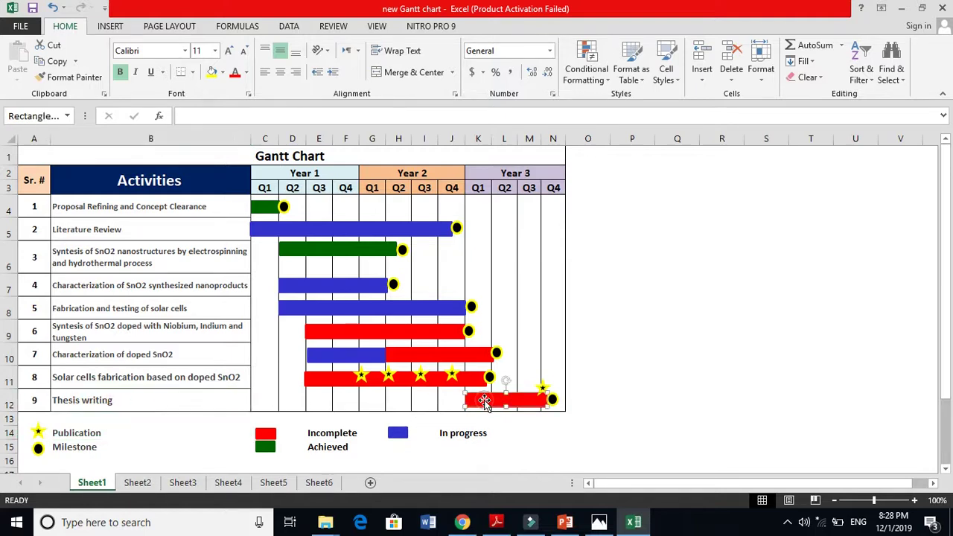
click(542, 386)
key(Down)
key(Down)
key(Down)
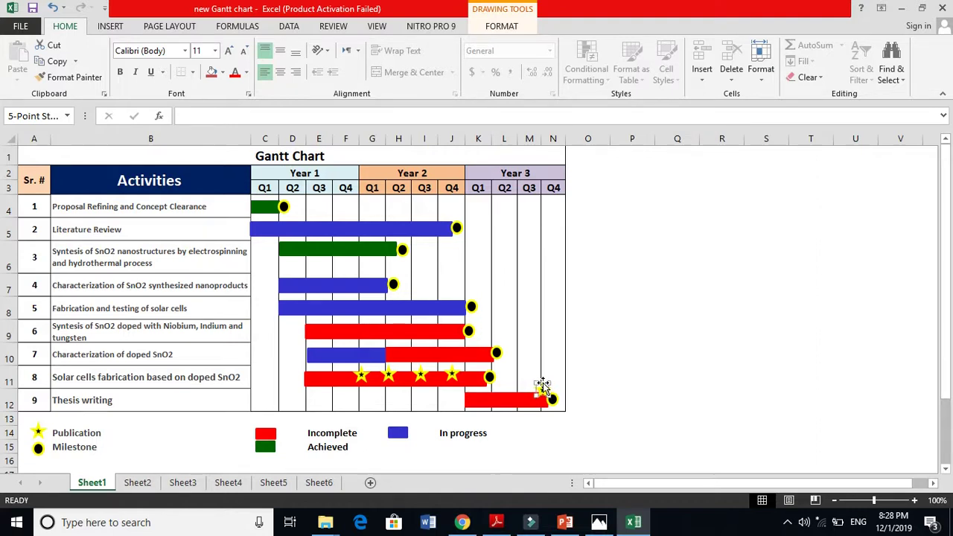
key(Right)
key(Right)
Step: Open the Drawing Tools Format settings for activity 3's green synthesis bar
click(633, 311)
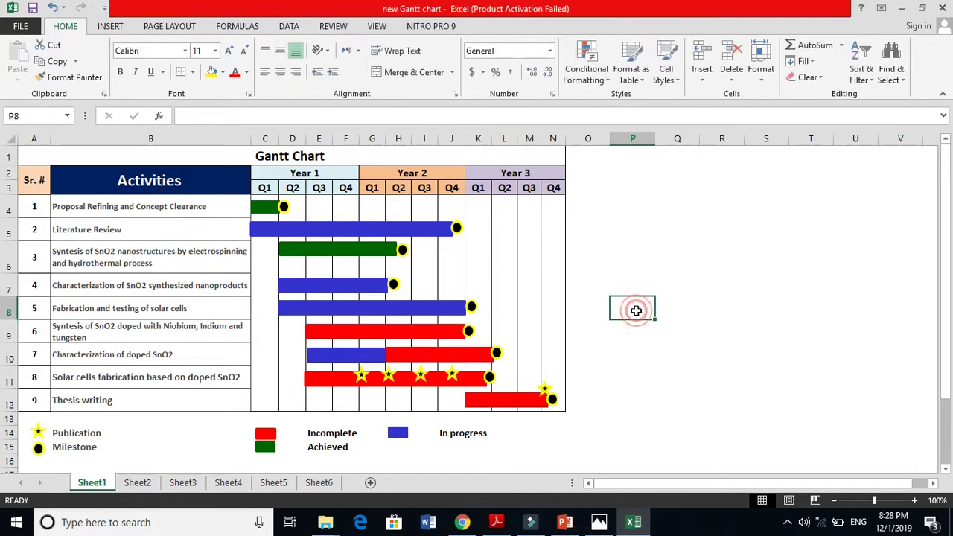
click(264, 207)
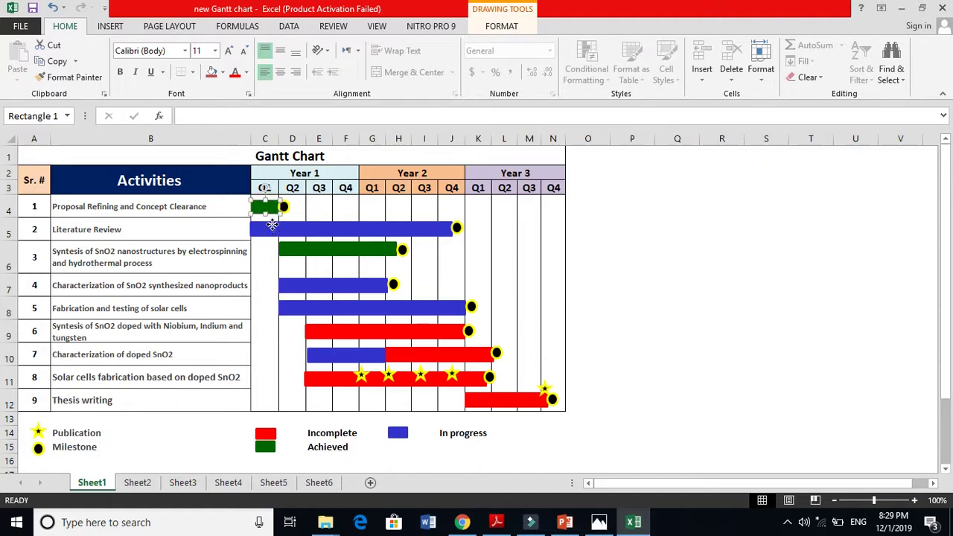
click(273, 226)
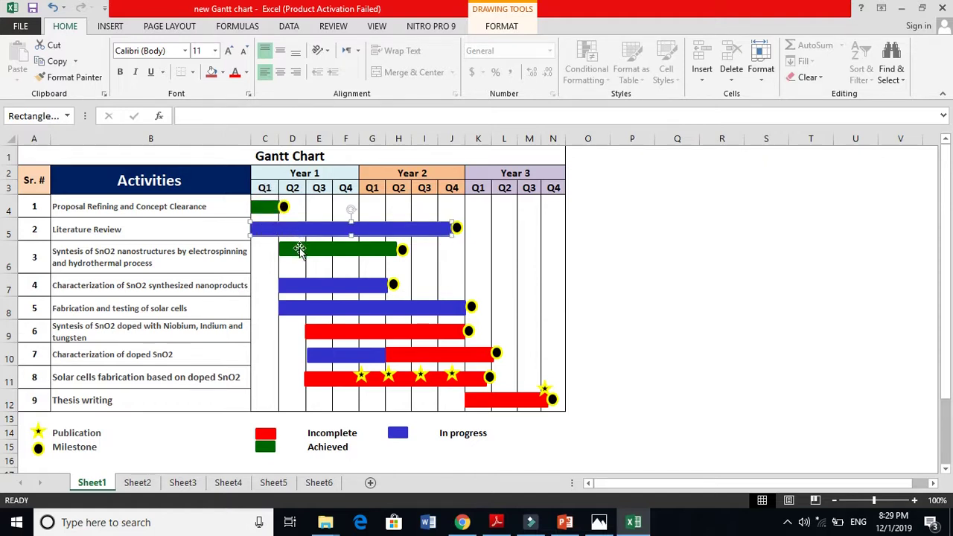
click(299, 249)
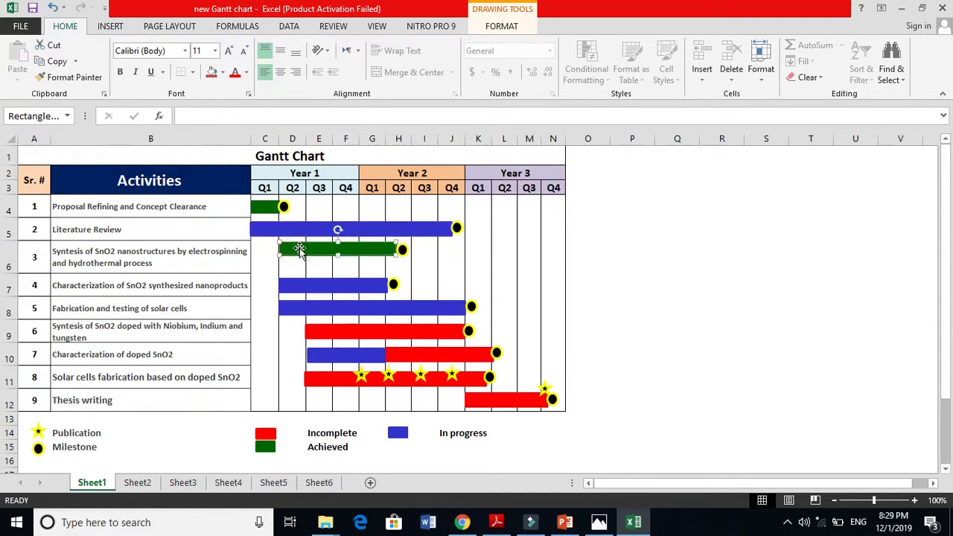
double_click(298, 249)
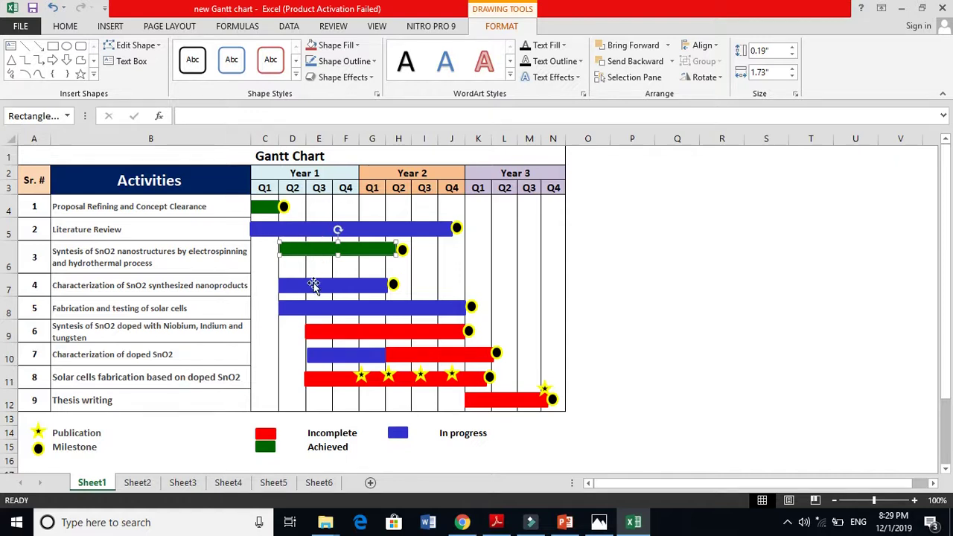
click(308, 283)
click(307, 311)
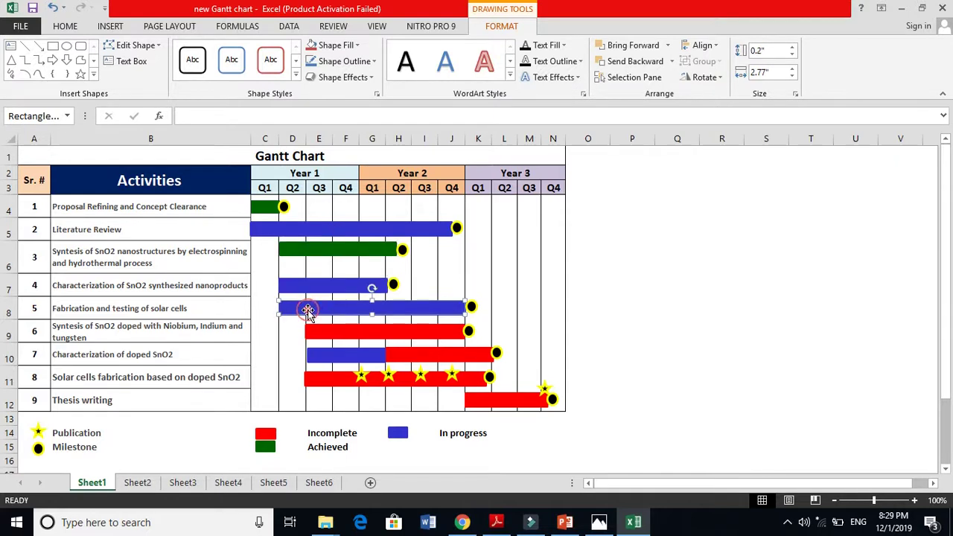
click(360, 333)
click(343, 383)
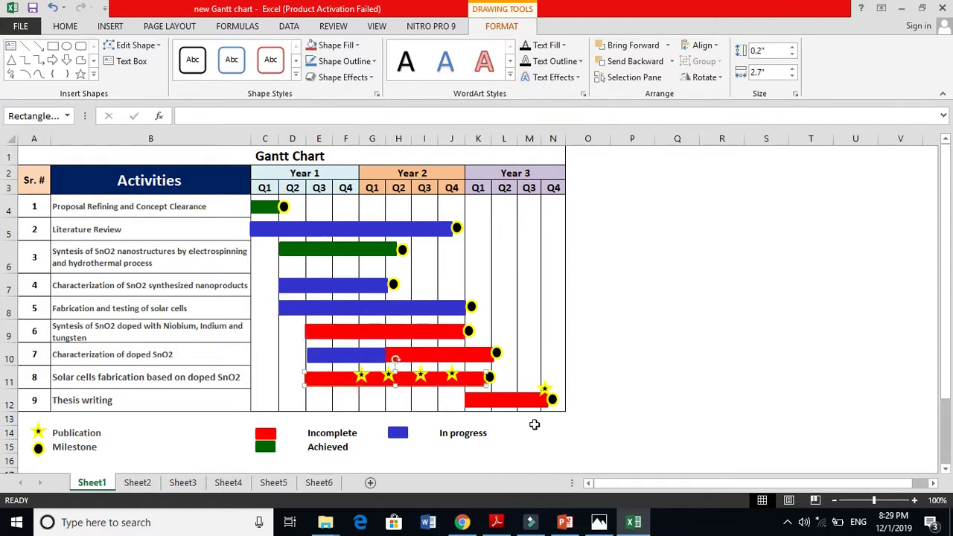
click(505, 402)
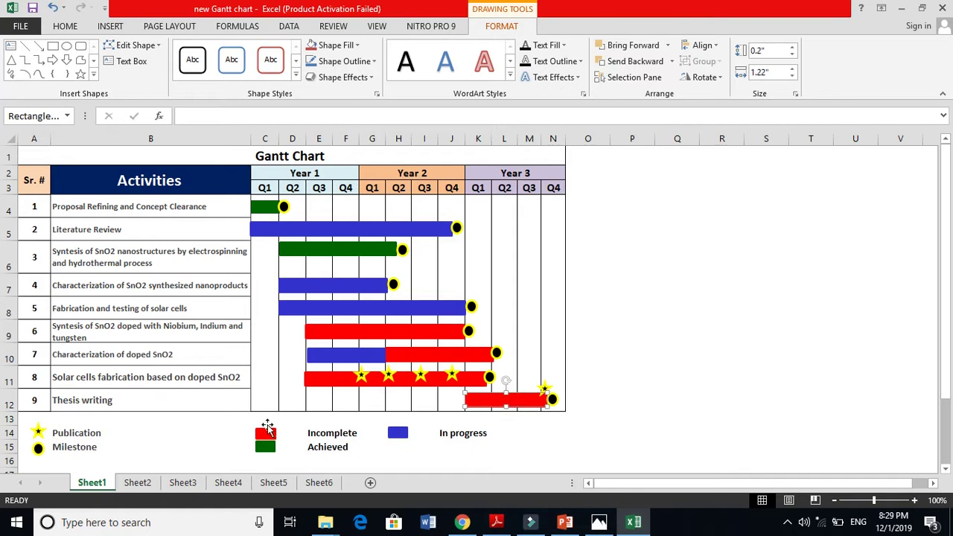
click(266, 426)
click(398, 432)
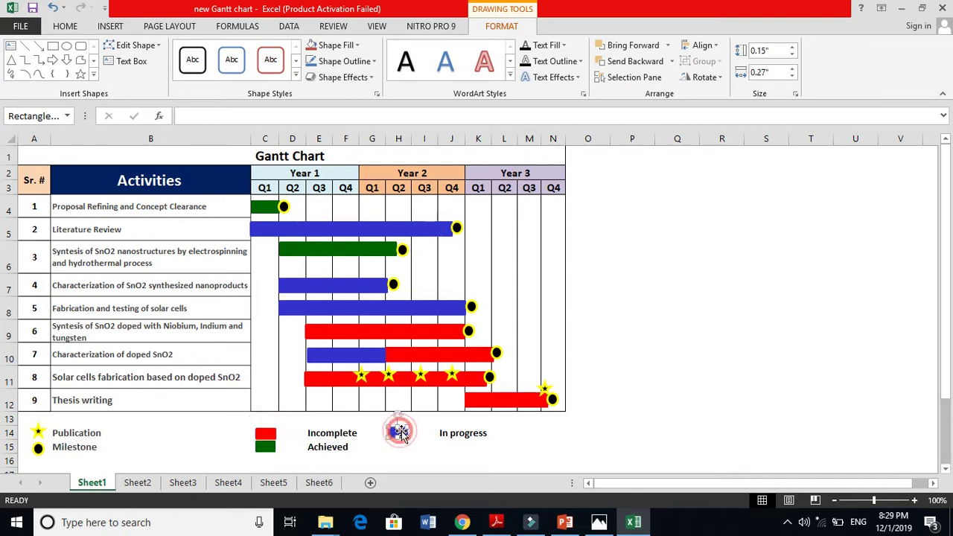